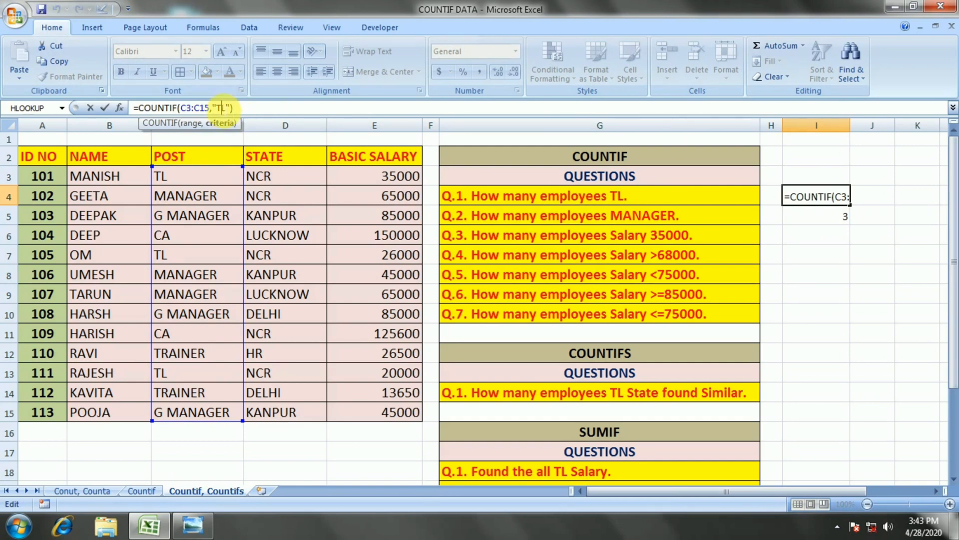
Close the formula in I4 without changes and view the COUNTIF formula in I5 for the MANAGER question.
key(Return)
key(Up)
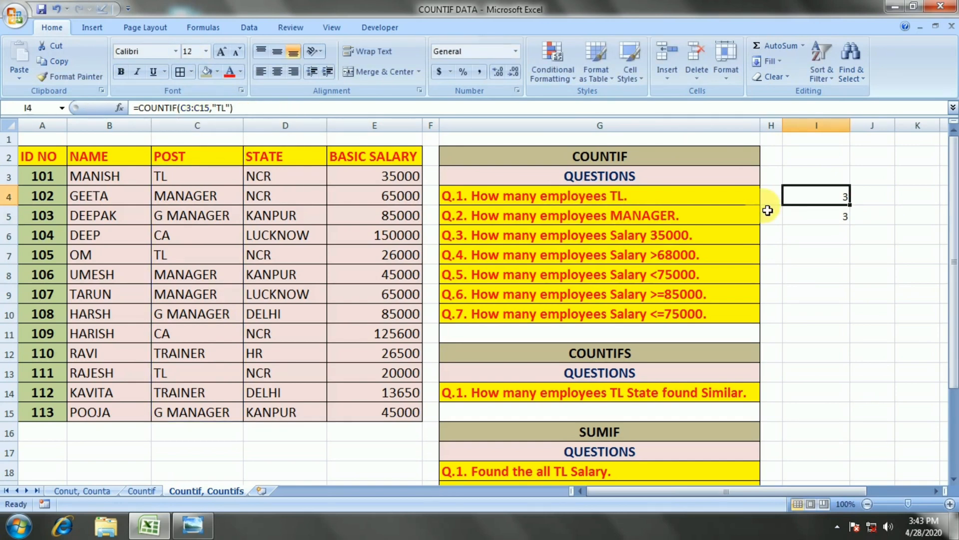
click(840, 221)
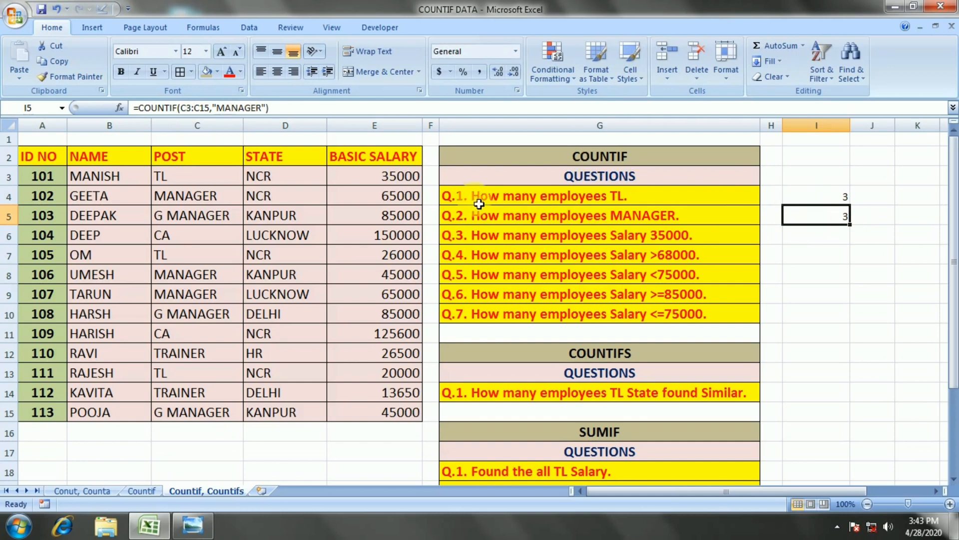
Start a COUNTIF formula in I6 with the POST column cells C3:C15 as the range.
click(835, 237)
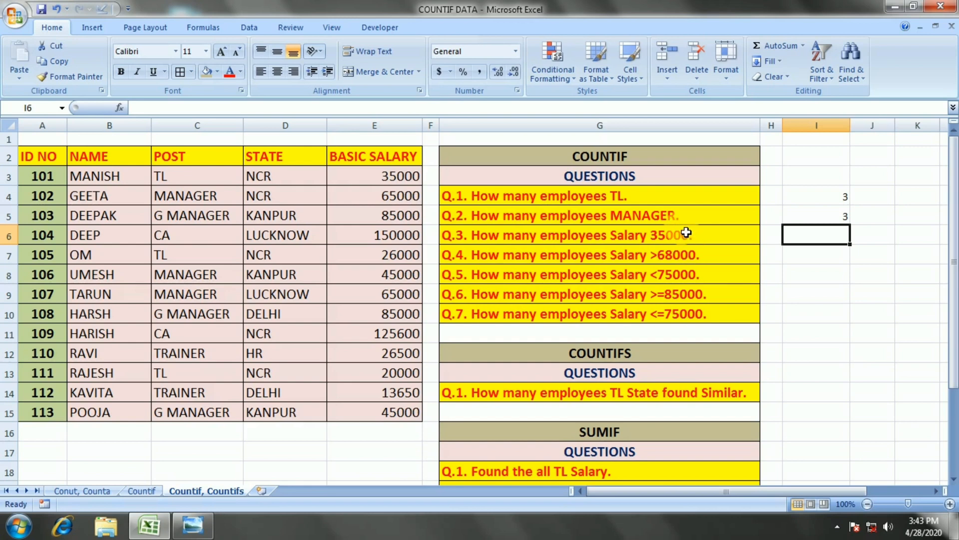
text(=C)
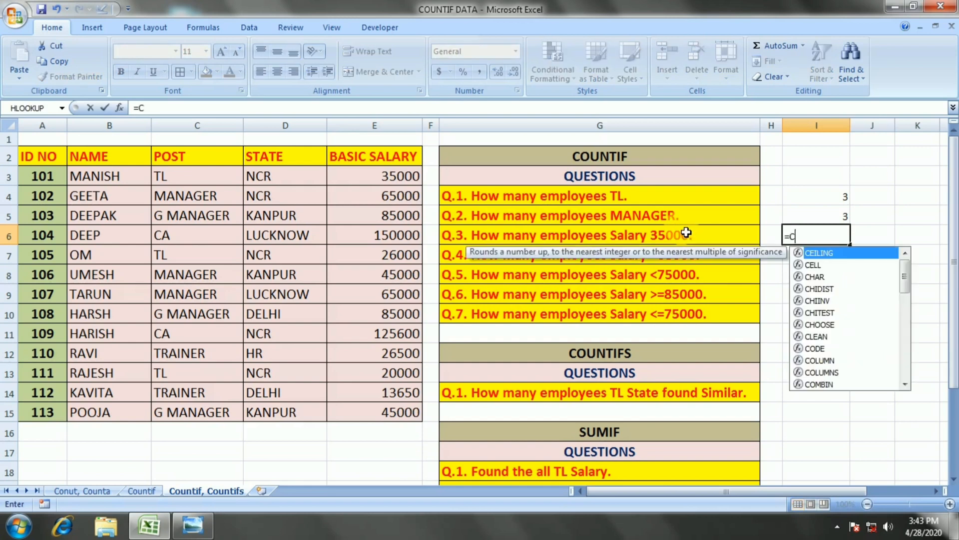
text(OUTN)
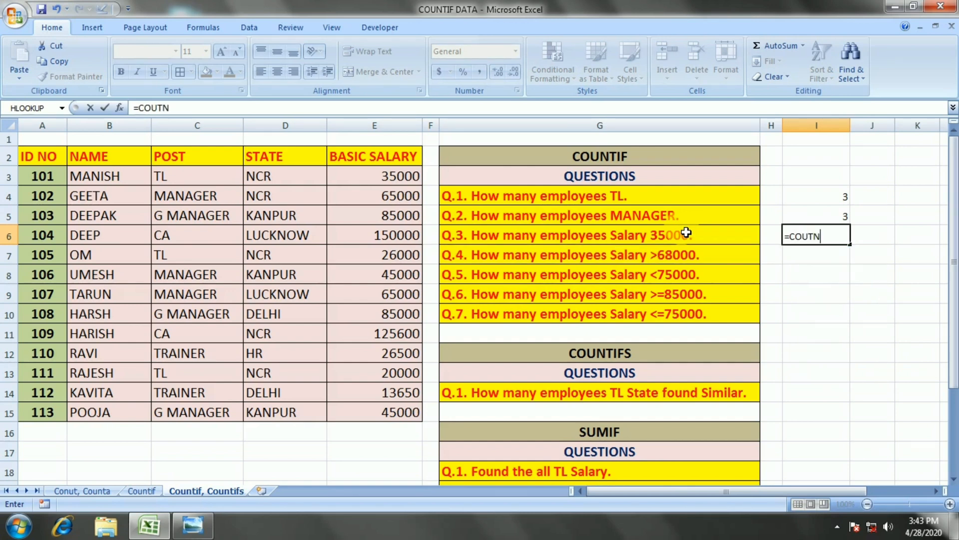
key(BackSpace)
key(BackSpace)
text(NTIF()
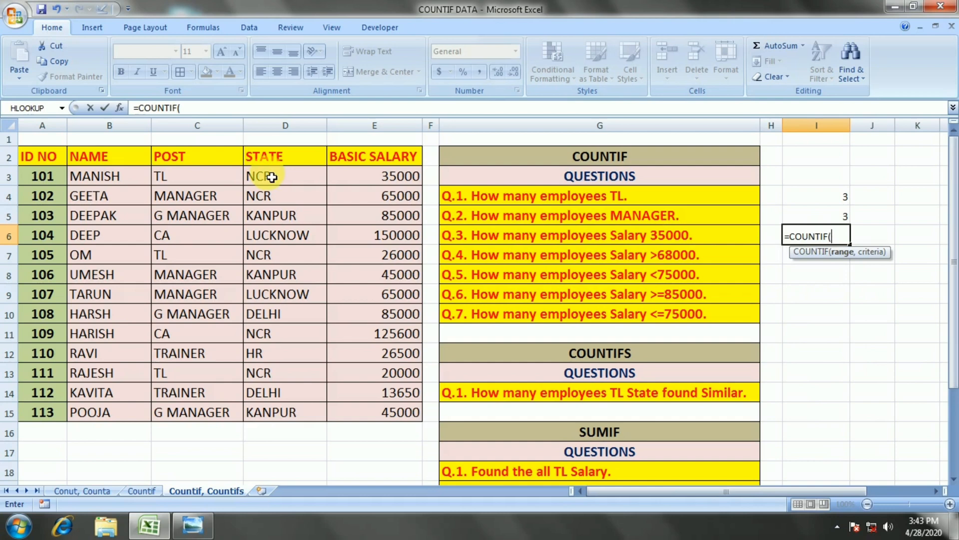
drag(190, 176, 196, 414)
text(,)
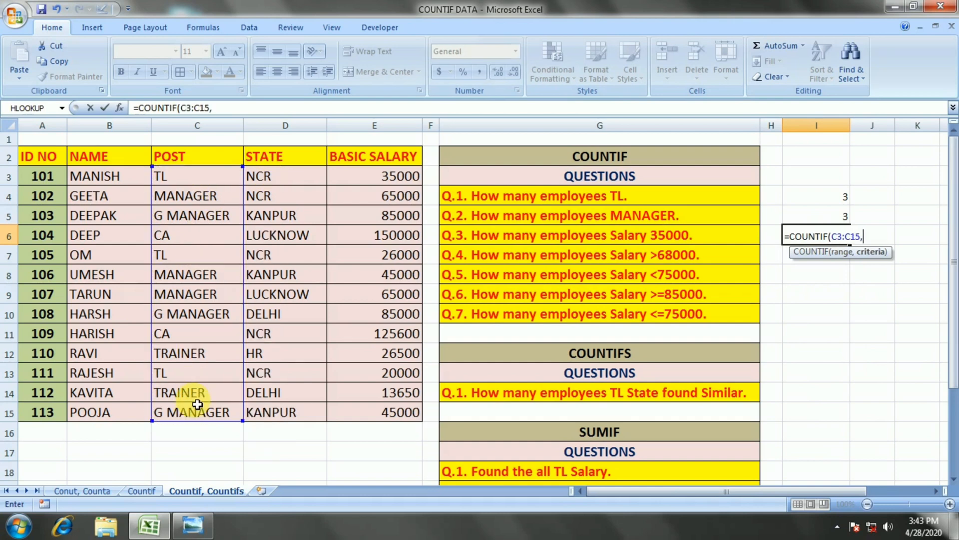
text(")
Complete the COUNTIF formula in I6 with the unquoted criterion 35000.
key(BackSpace)
text(35000))
key(Return)
key(Up)
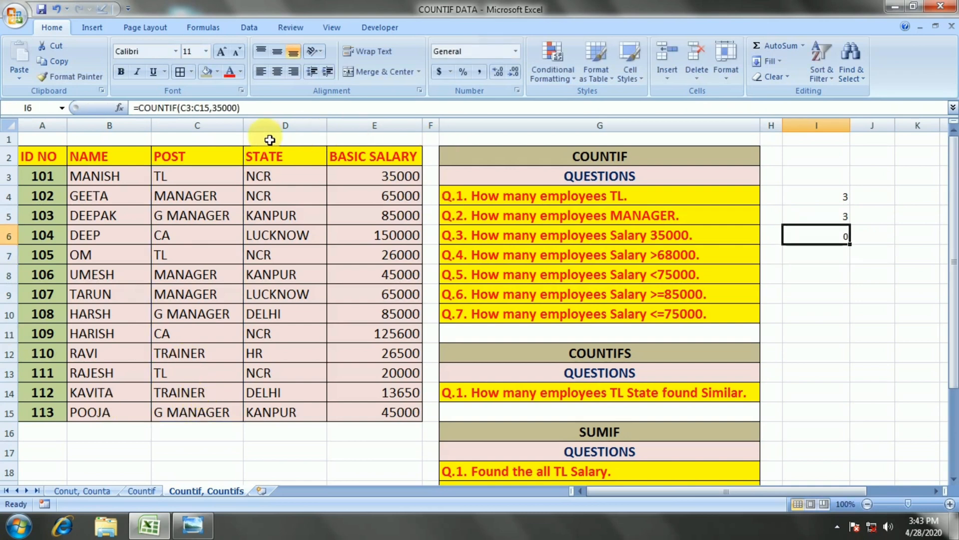
Enclose the 35000 criterion of the COUNTIF formula in I6 in double quotation marks.
click(221, 108)
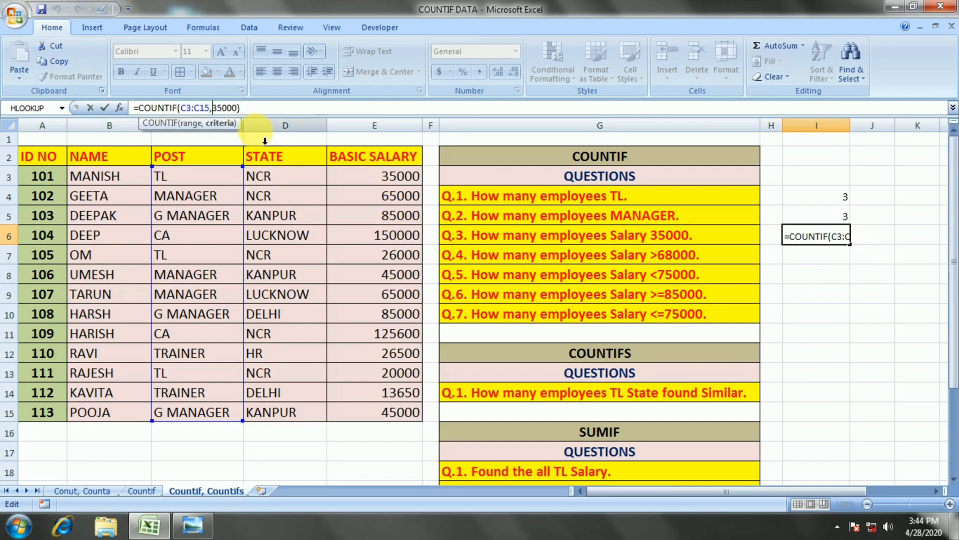
text(>)
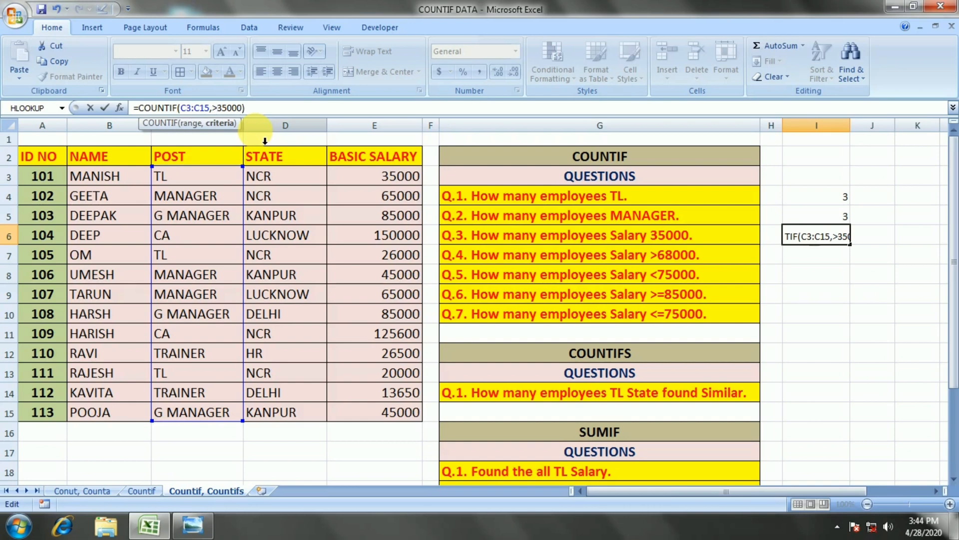
key(BackSpace)
text(")
key(Right)
key(Right)
key(Right)
key(Right)
key(Right)
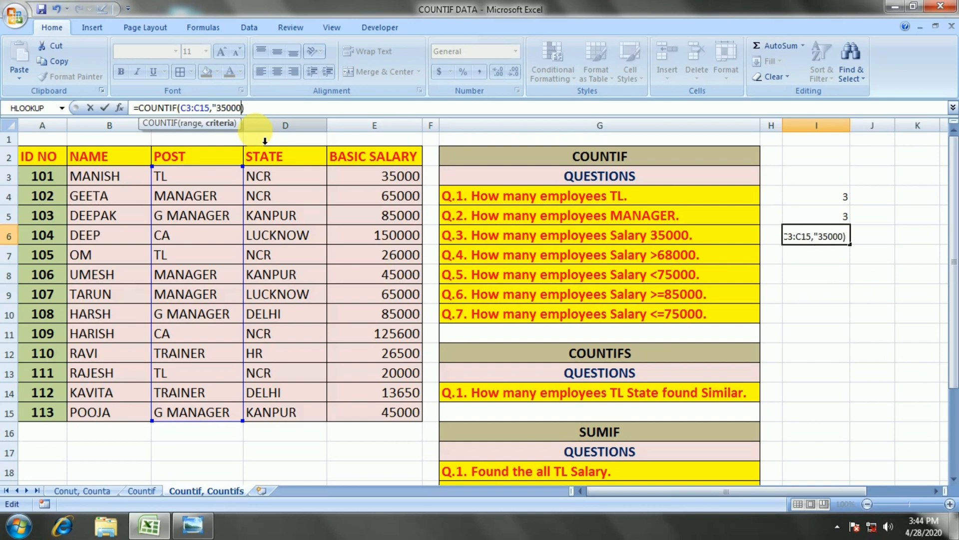
text(")
key(Return)
key(Up)
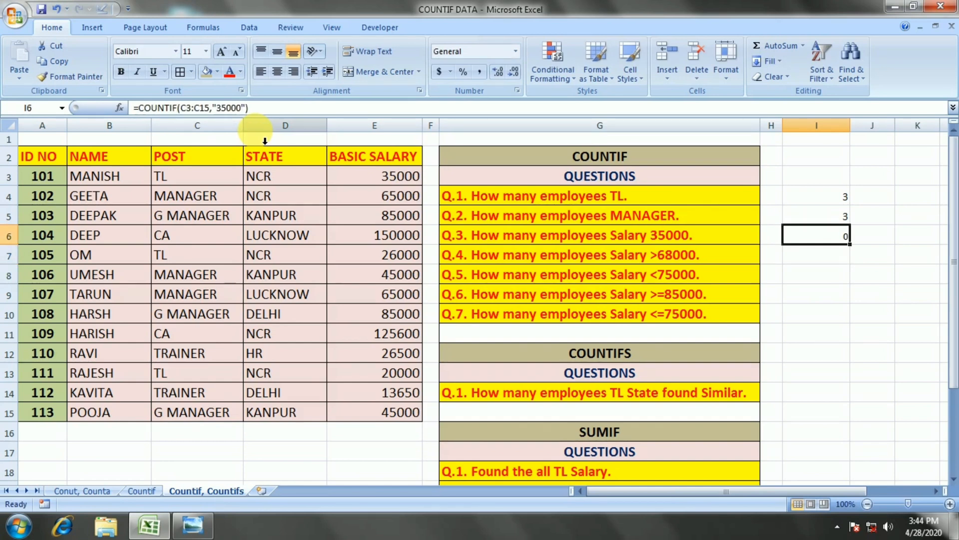
Rewrite the formula in I6 as a COUNTIF with the BASIC SALARY cells E3:E15 as the range.
key(F2)
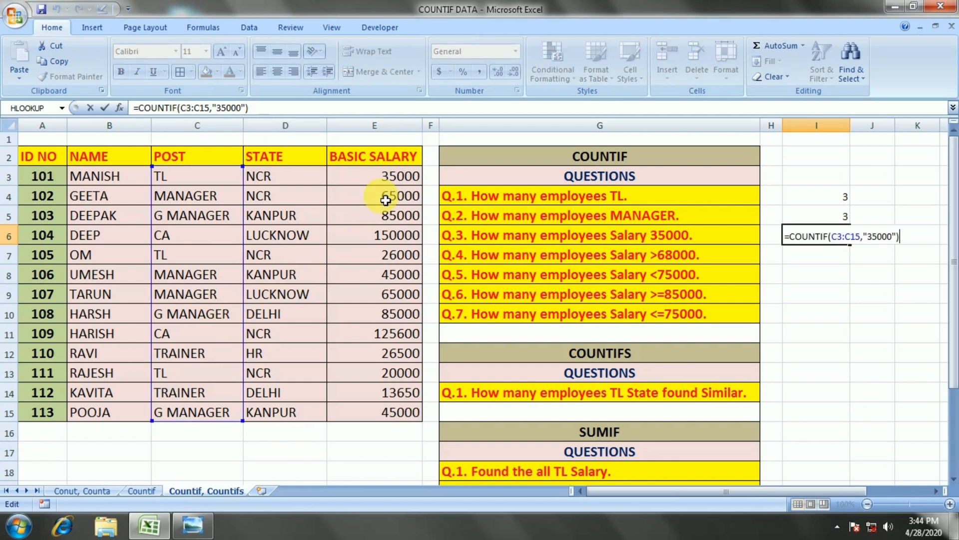
key(BackSpace)
key(BackSpace)
key(BackSpace)
key(BackSpace)
key(BackSpace)
key(BackSpace)
key(BackSpace)
key(BackSpace)
key(BackSpace)
key(BackSpace)
key(BackSpace)
key(BackSpace)
key(BackSpace)
key(BackSpace)
key(BackSpace)
key(BackSpace)
key(BackSpace)
key(BackSpace)
key(BackSpace)
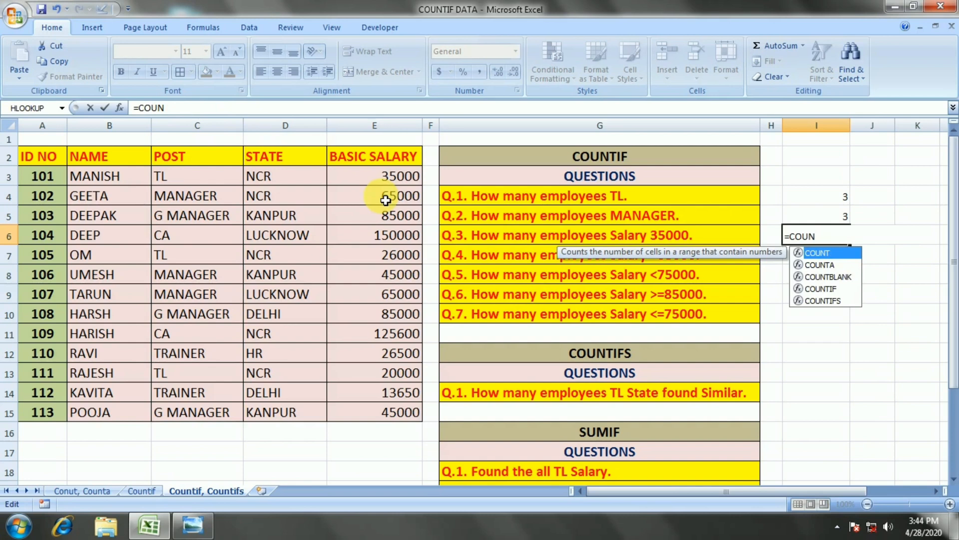
key(Down)
key(Down)
key(Down)
key(Tab)
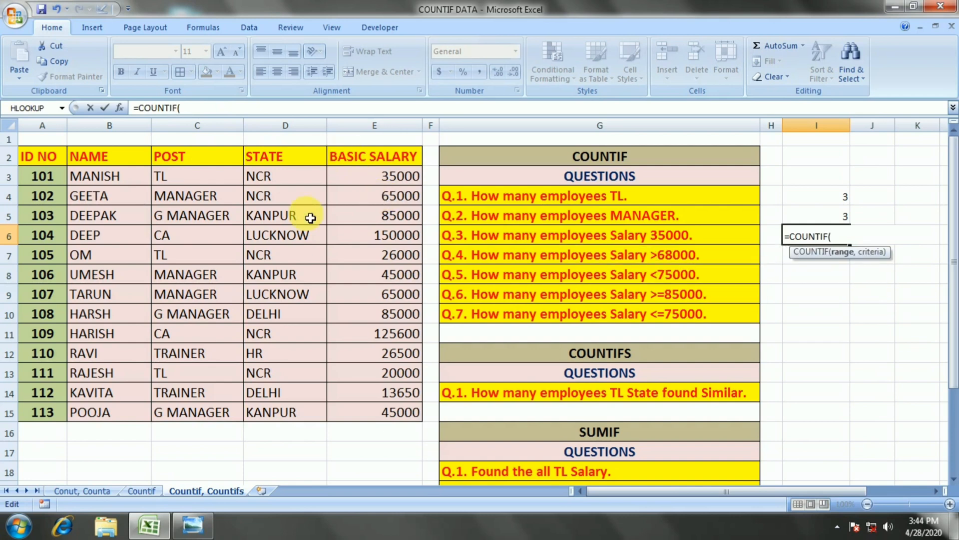
drag(382, 177, 387, 416)
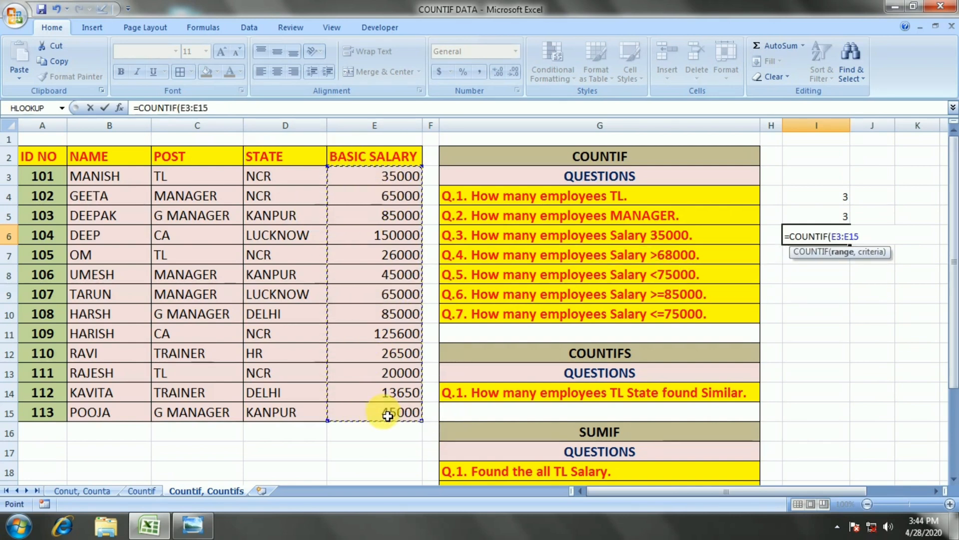
Finish the salary COUNTIF formula in I6 with the unquoted criterion 35000.
text(,")
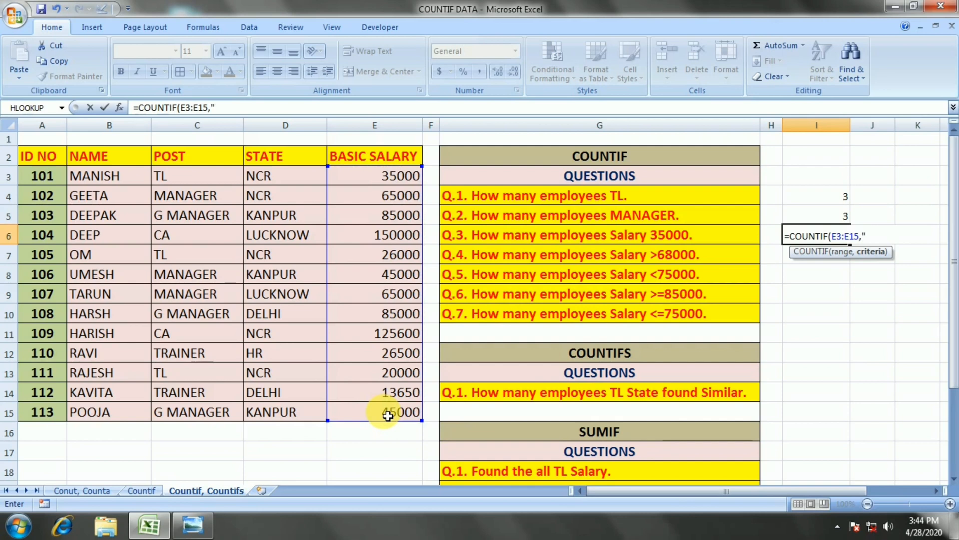
key(BackSpace)
text(35000))
key(Return)
key(Up)
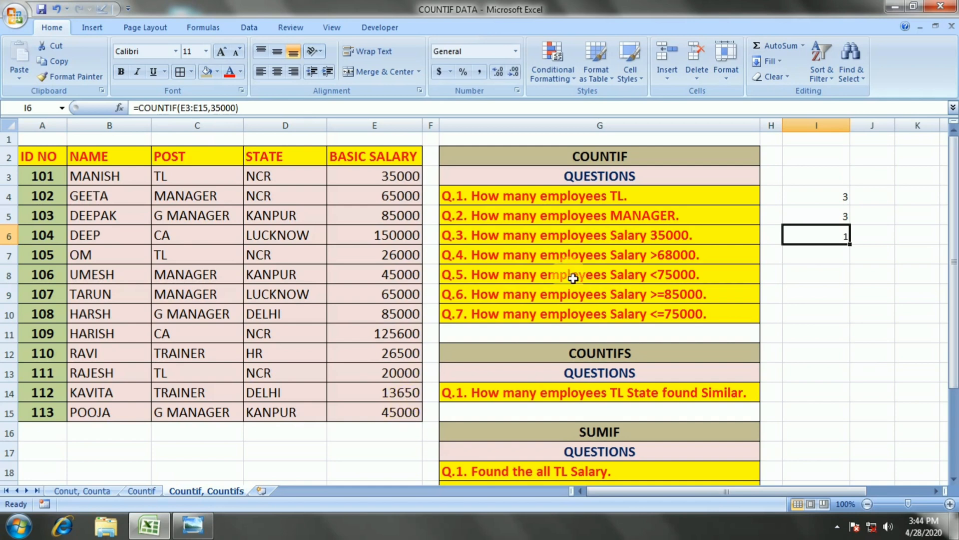
Enter =COUNTIF(E3:E15,">68000") in I7 to count the employees with a salary above 68000.
click(800, 257)
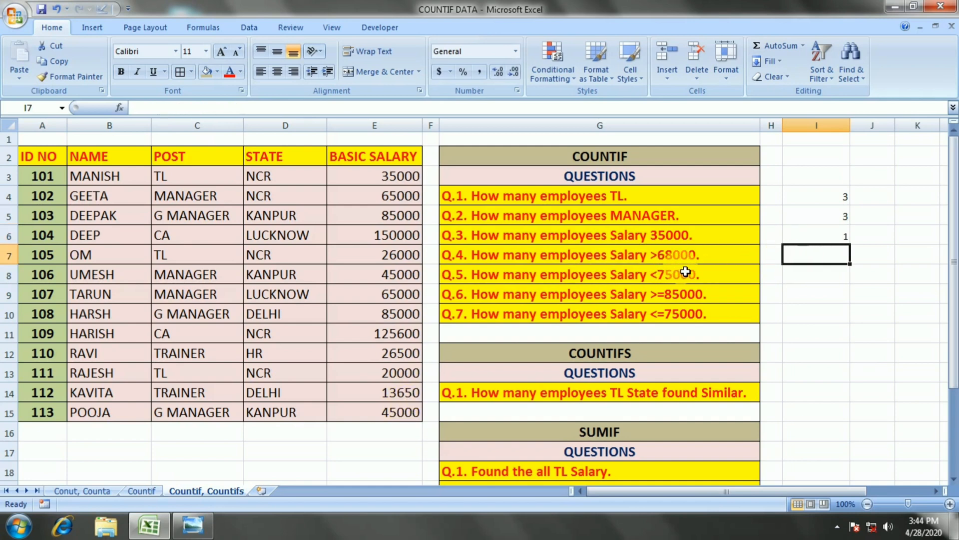
text(=CO)
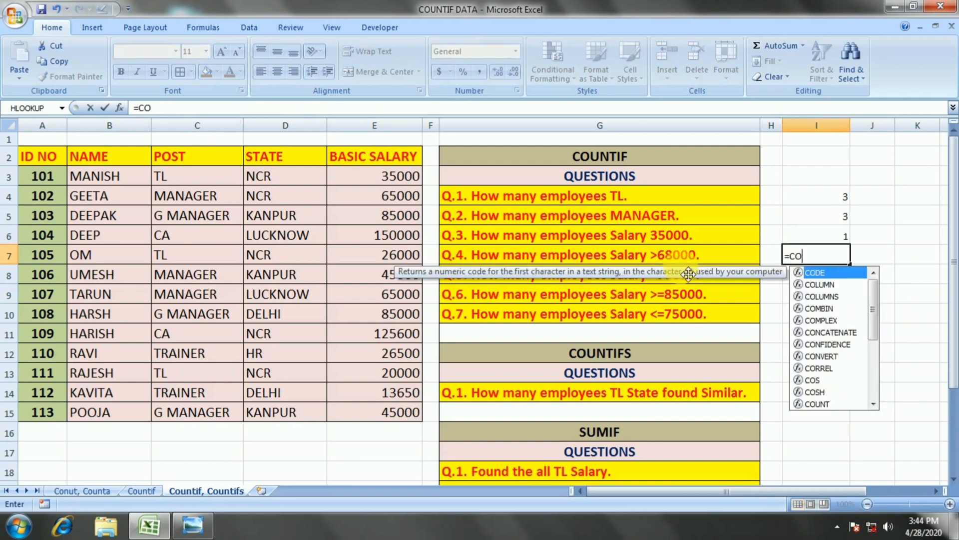
text(UNTIF()
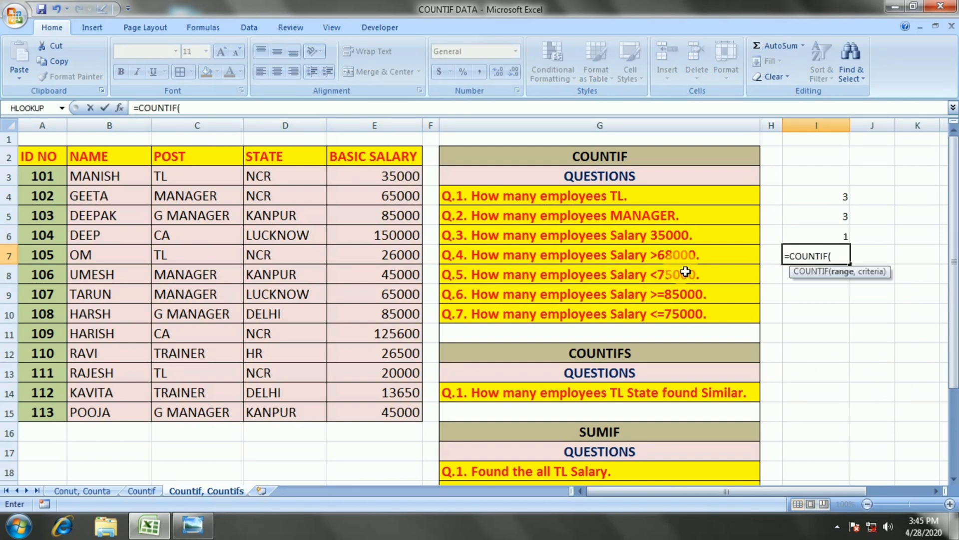
drag(372, 182, 385, 414)
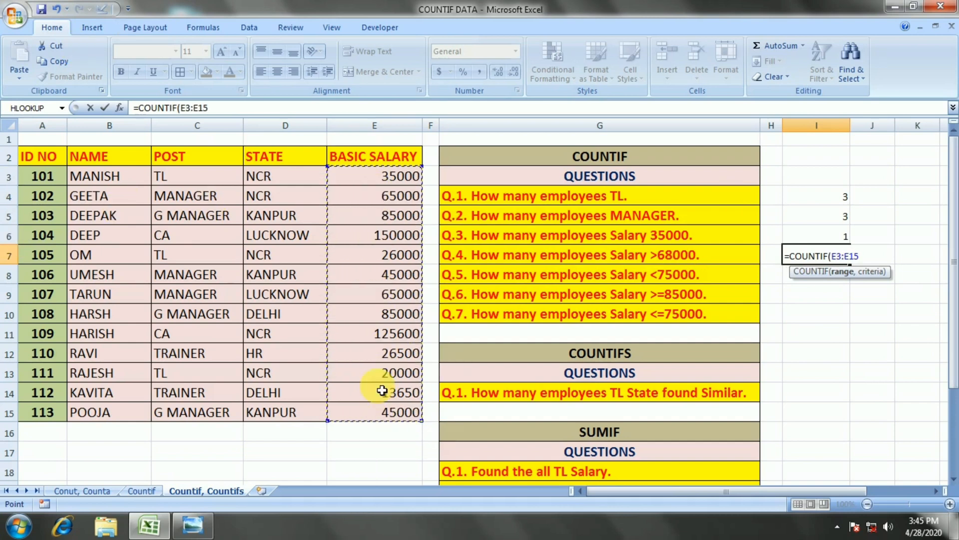
text(,)
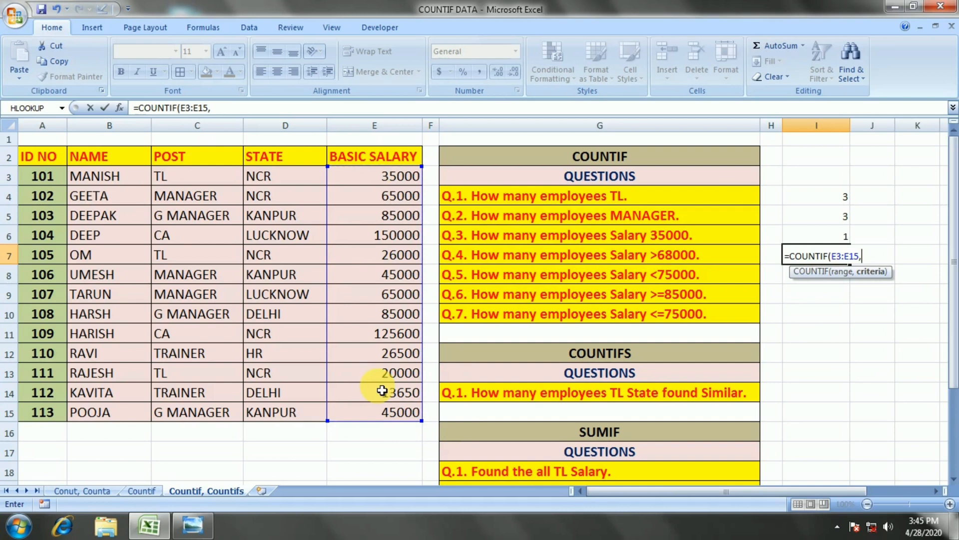
text(">68000")
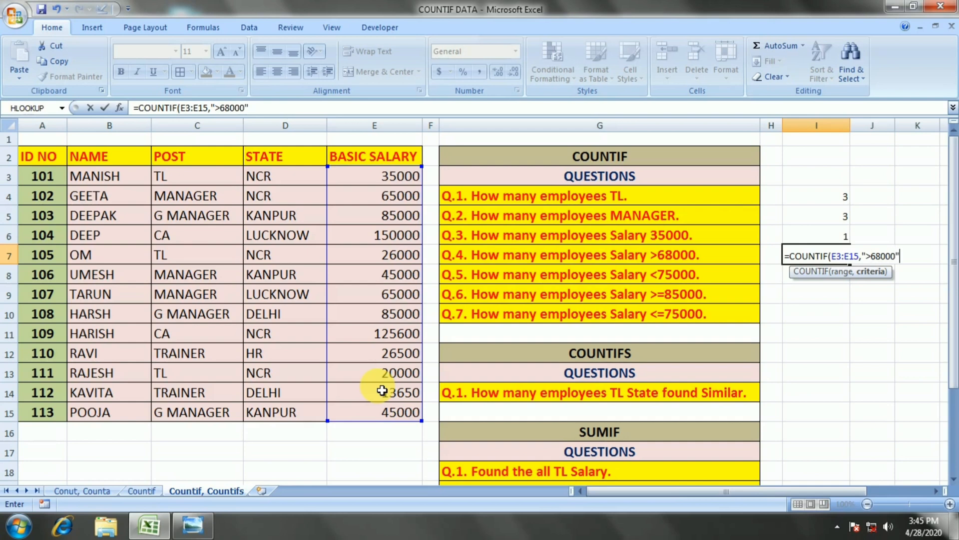
text())
key(Return)
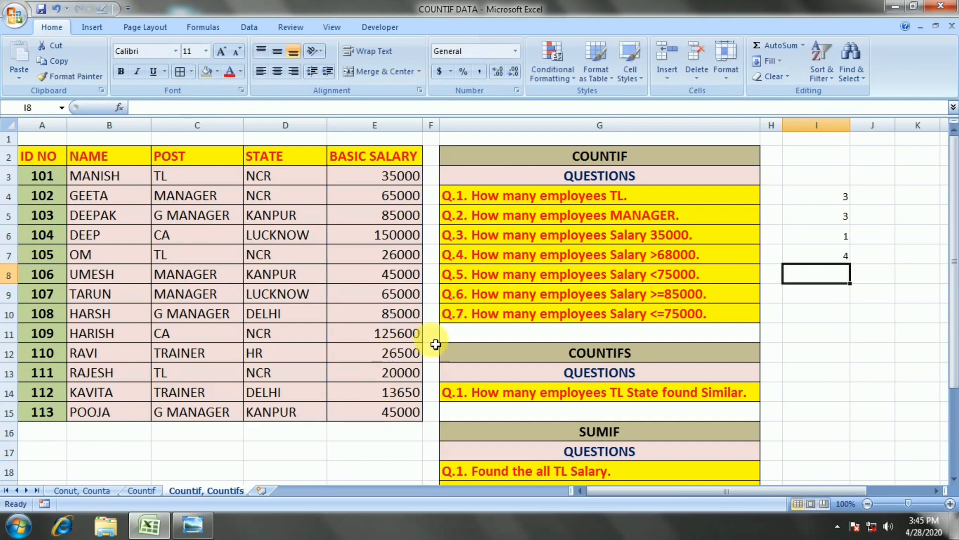
click(833, 258)
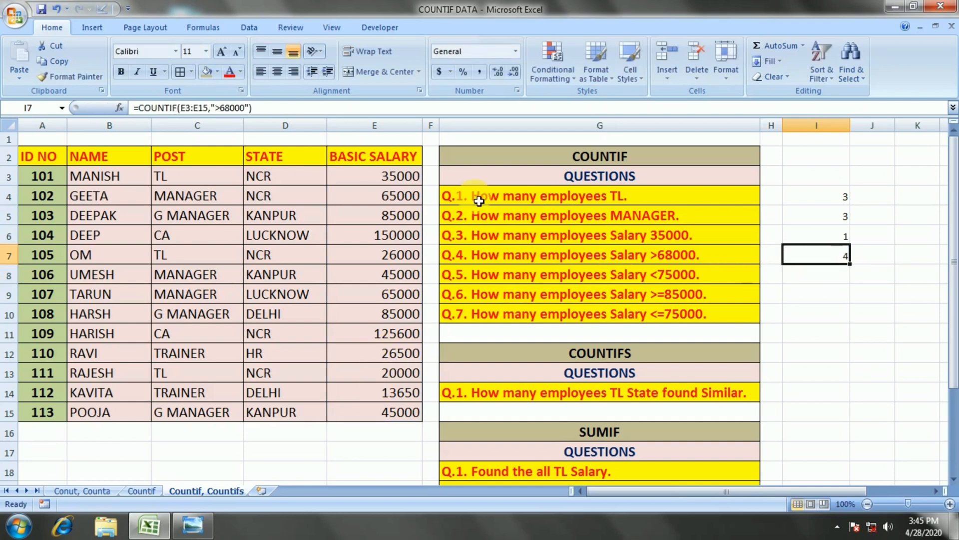
Start a COUNTIF formula in I8 with the BASIC SALARY cells E3:E15 as the range.
click(836, 277)
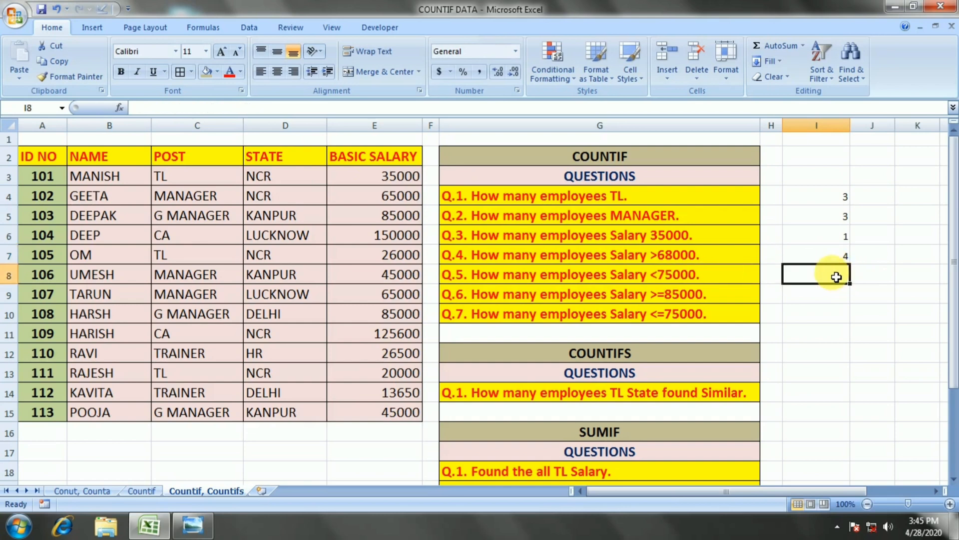
text(=CO)
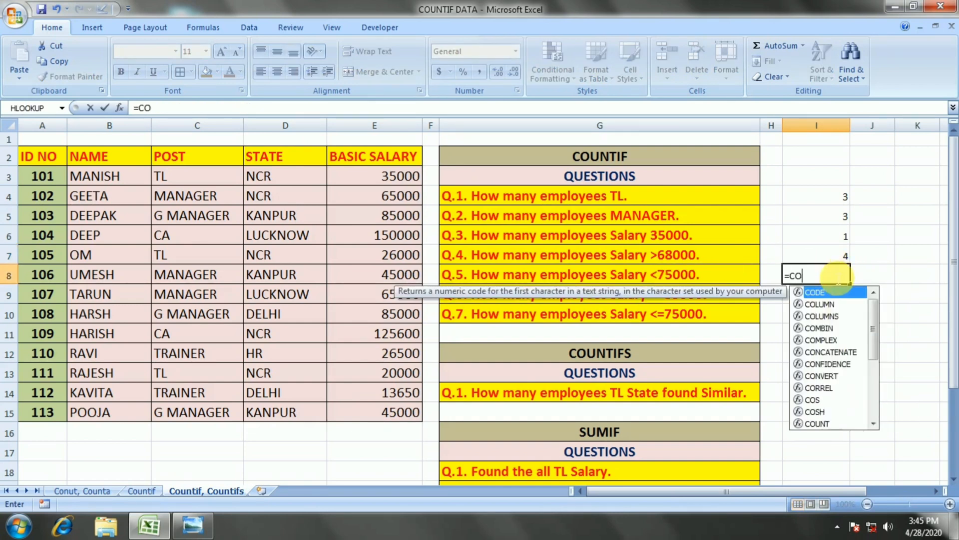
text(UNTIF)
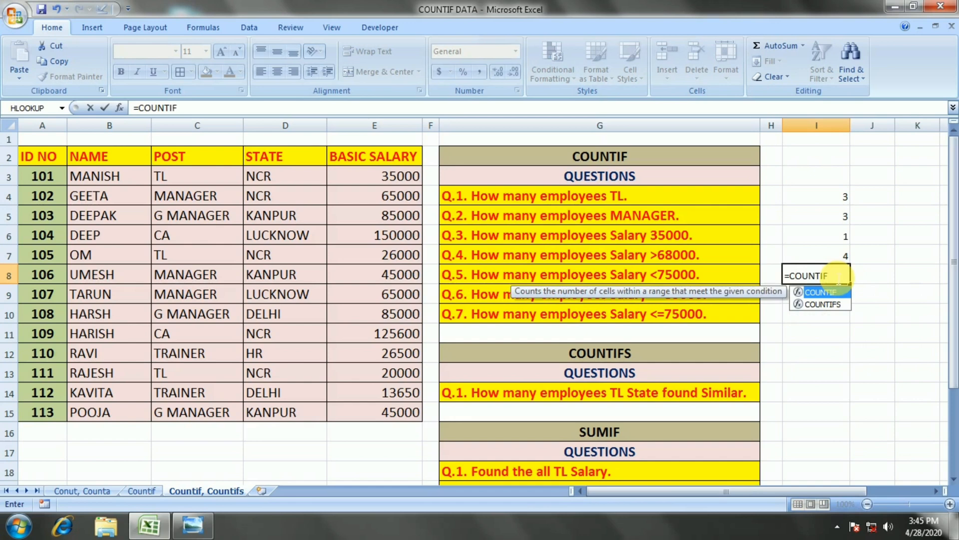
text(()
key(Left)
key(Left)
key(Left)
key(Left)
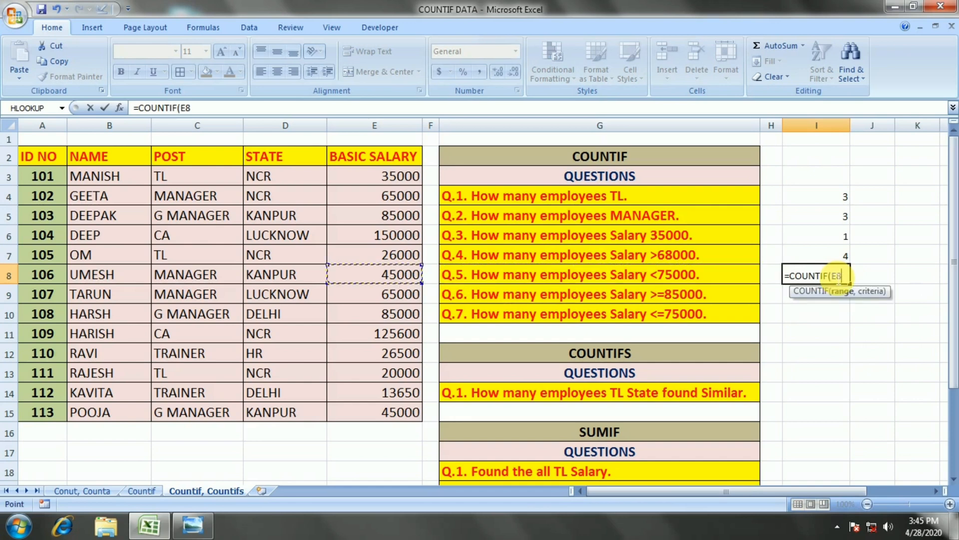
key(Up)
key(Up)
key(Up)
key(Up)
key(Up)
key(Up)
key(Down)
key(ctrl+shift+Down)
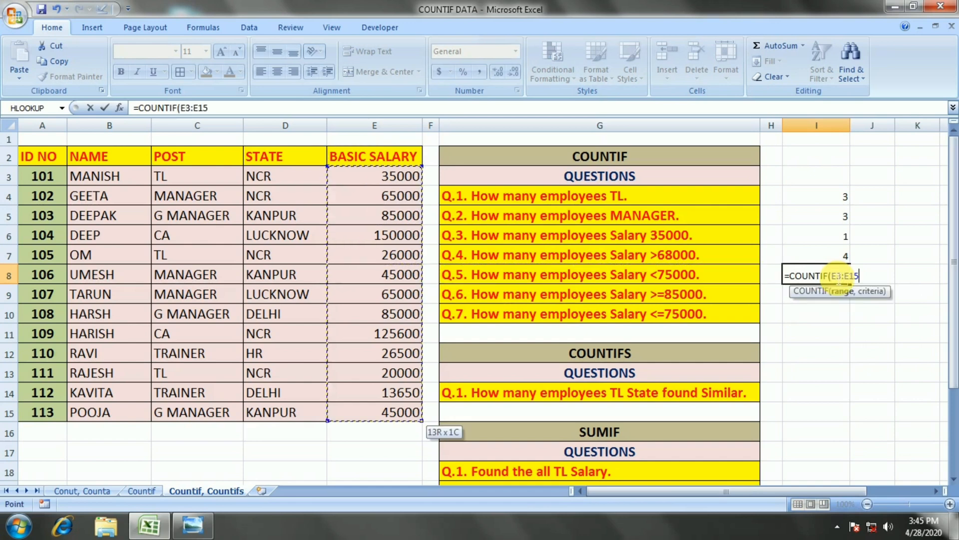
Finish the COUNTIF formula in I8 with the criterion "<75000".
text(,"<)
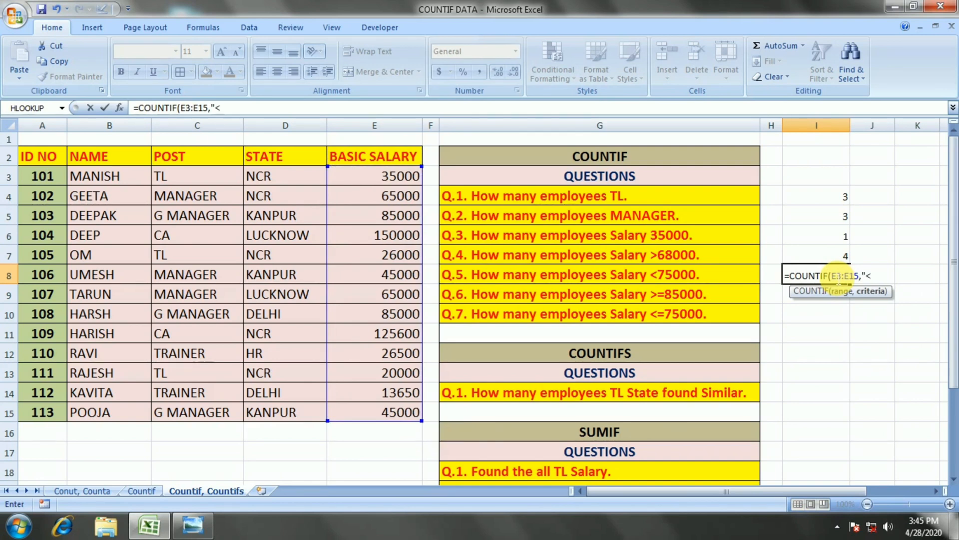
text(75000"))
key(Up)
key(Down)
key(Down)
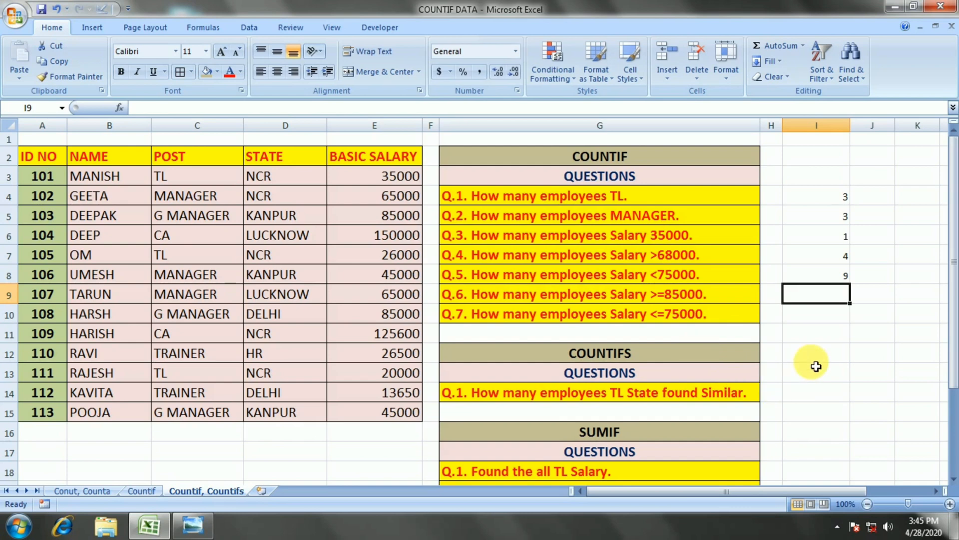
Start a COUNTIF formula in I9 with the BASIC SALARY cells E3:E15 as the range.
text(=COUNT)
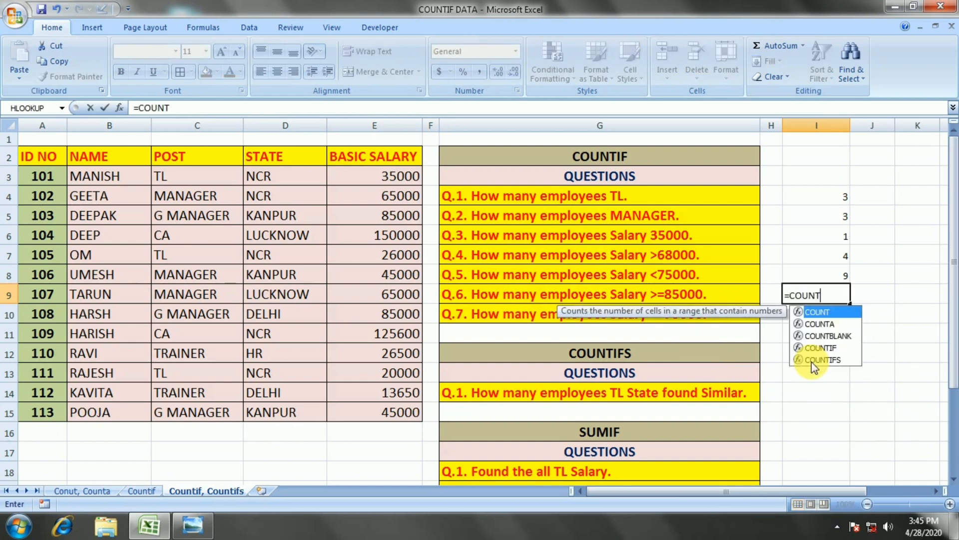
text(IF()
key(Left)
key(Left)
key(Left)
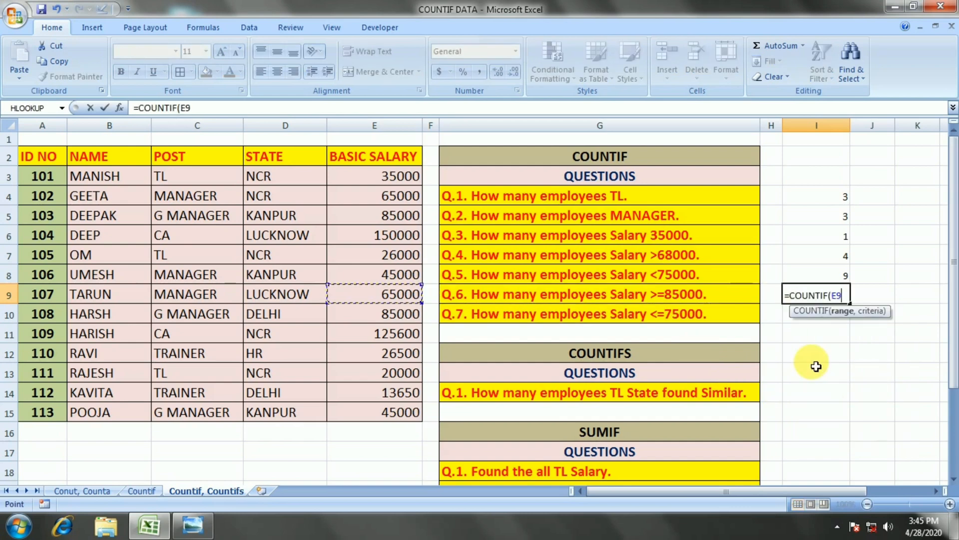
key(Up)
key(Left)
key(Up)
key(Up)
key(Up)
key(Up)
key(Up)
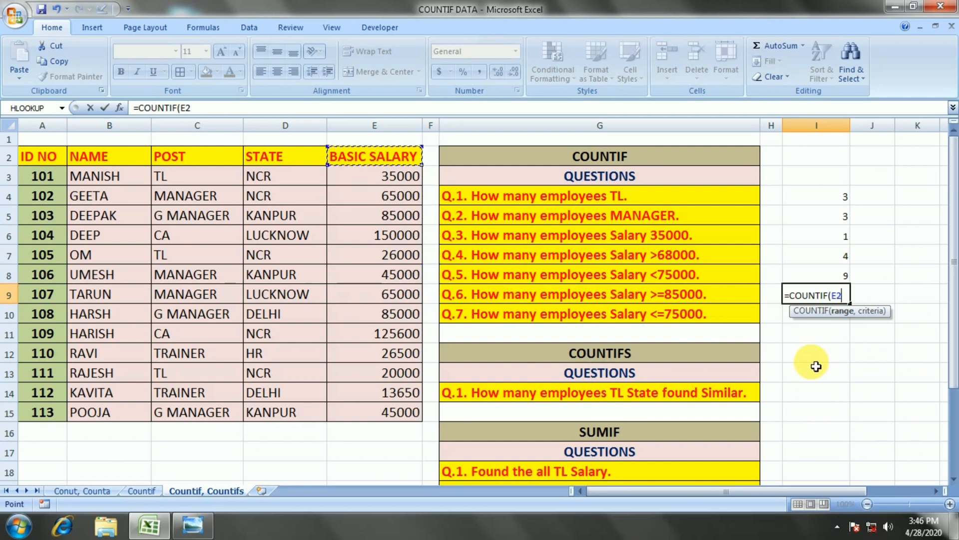
key(ctrl+shift+Down)
text(,)
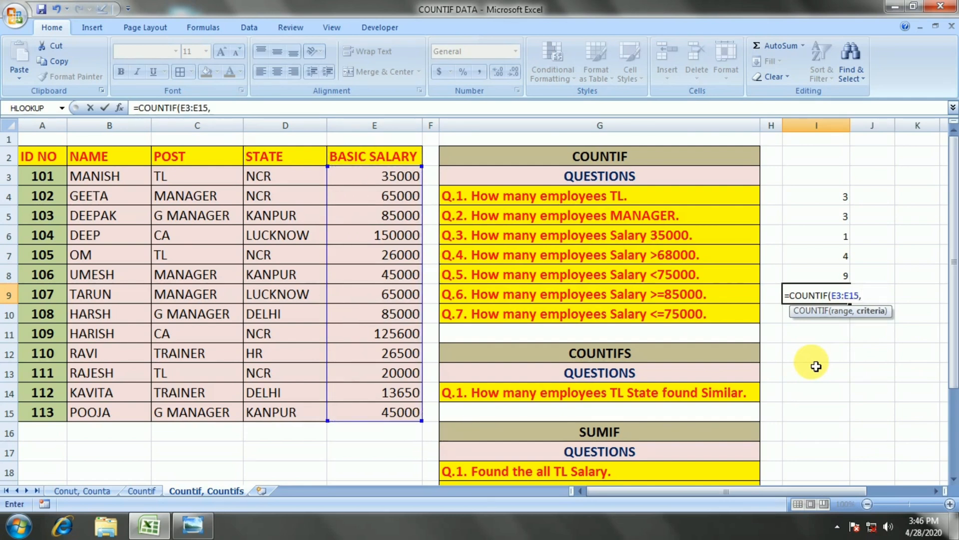
text(">=85000)
Finish the COUNTIF formula in I9 with the criterion ">=85000".
key(Return)
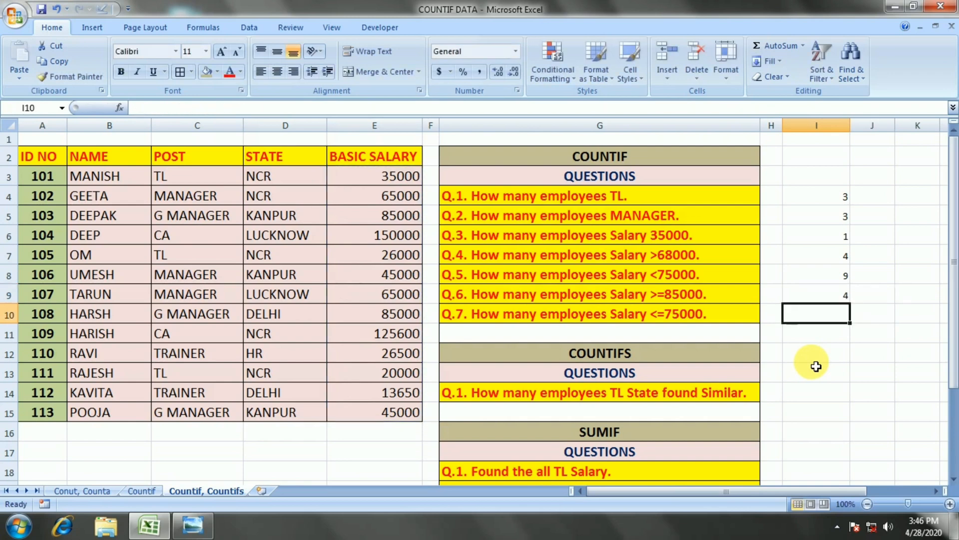
key(Up)
key(Down)
Start a COUNTIF formula in I10 with the BASIC SALARY cells E3:E15 as the range.
text(=)
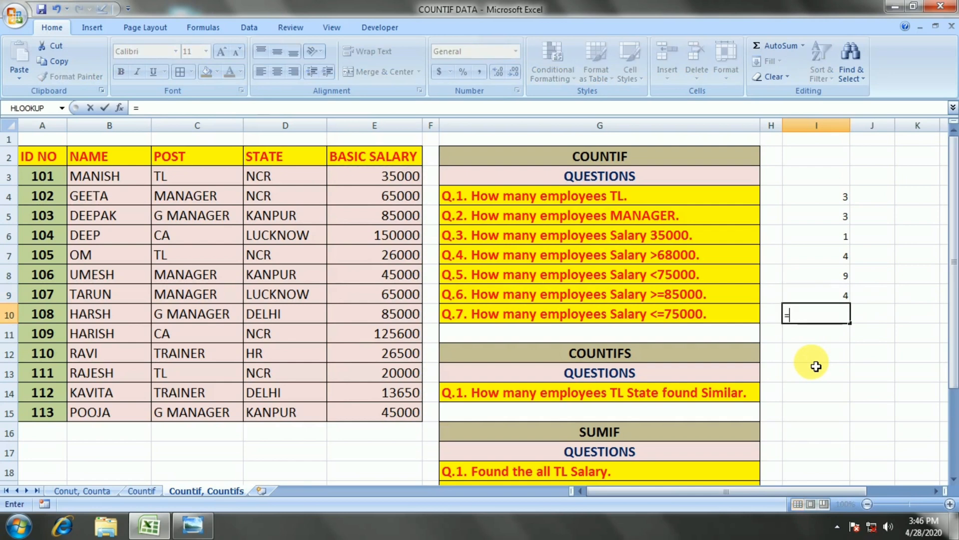
text(COUNTIF()
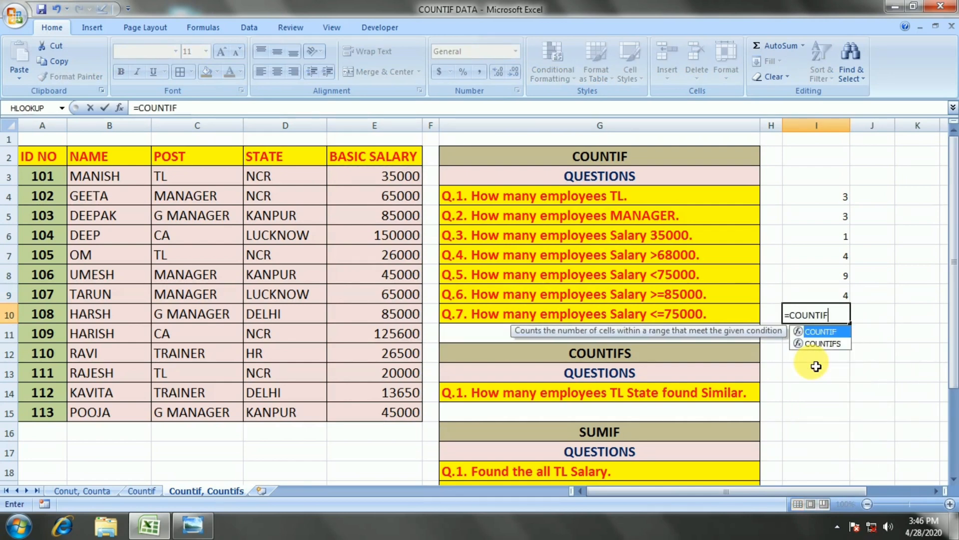
key(Left)
key(Left)
key(Left)
key(Left)
key(Up)
key(Up)
key(Up)
key(Up)
key(Up)
key(Up)
key(Up)
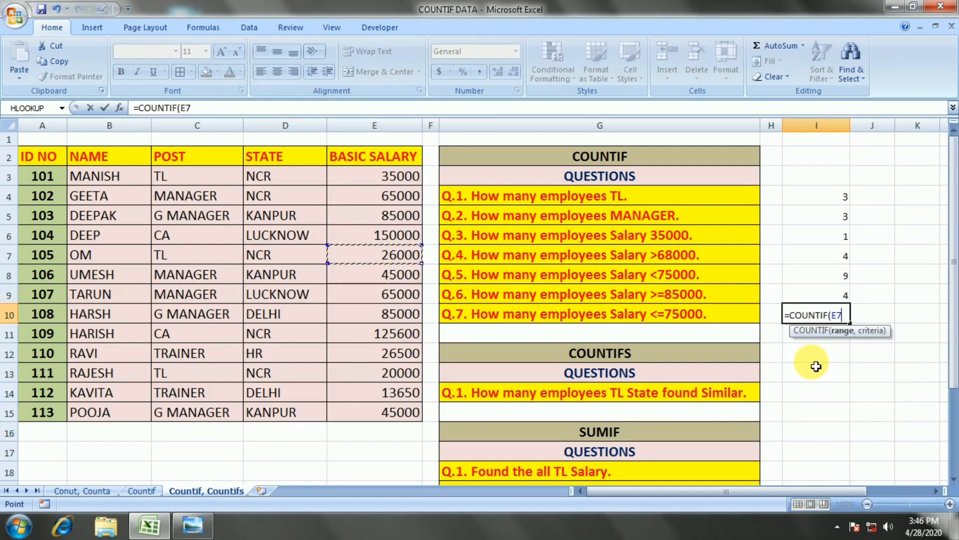
key(ctrl+shift+Down)
Finish the COUNTIF formula in I10 with the criterion "<=75000".
text(,"<=)
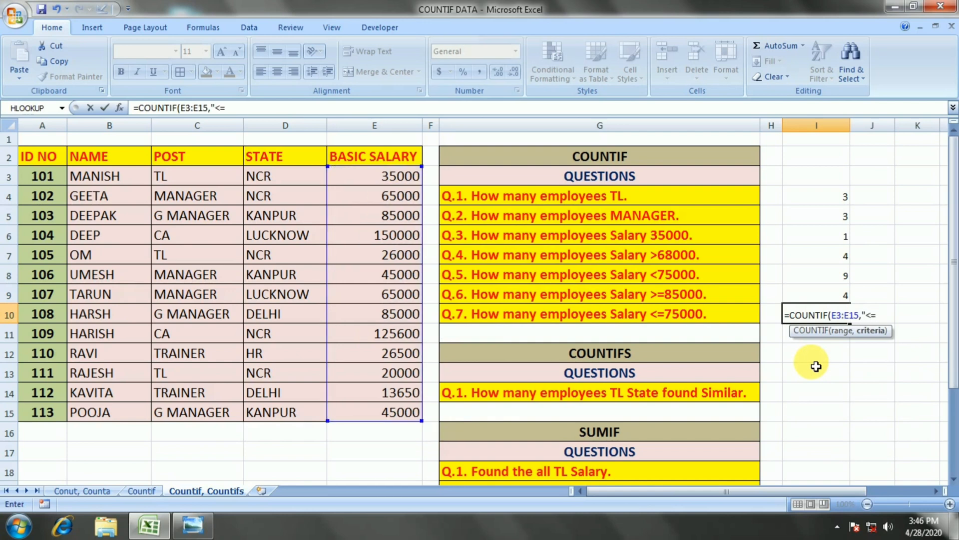
text(75000"))
key(Return)
key(Up)
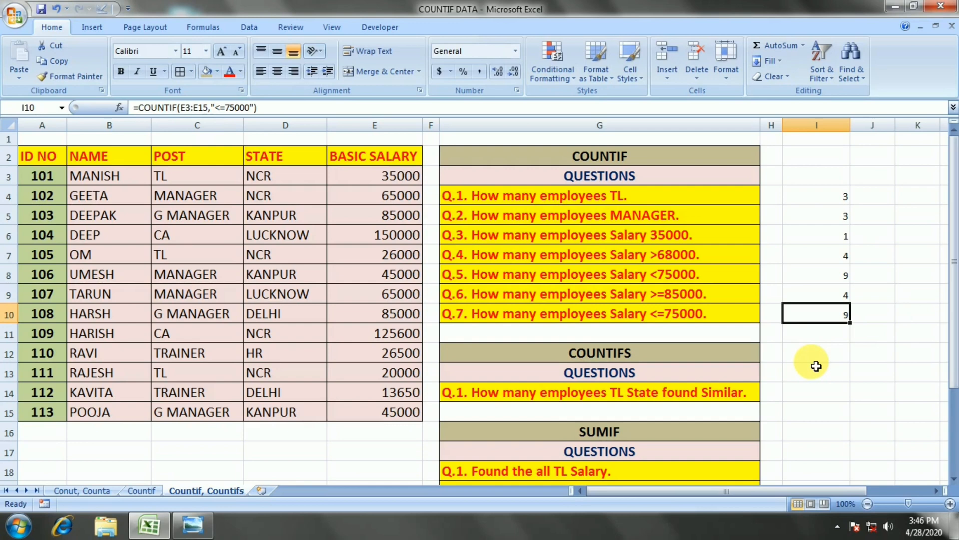
Start a COUNTIFS formula in I14 with the POST cells C3:C15 as the first range and "TL" as its criterion.
key(Down)
key(Down)
key(Down)
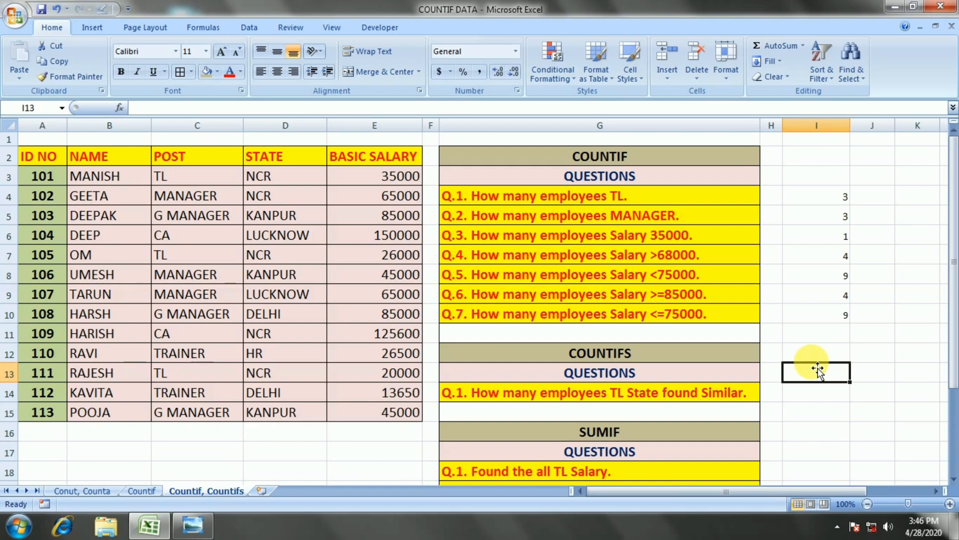
key(Down)
key(Left)
key(Left)
key(Left)
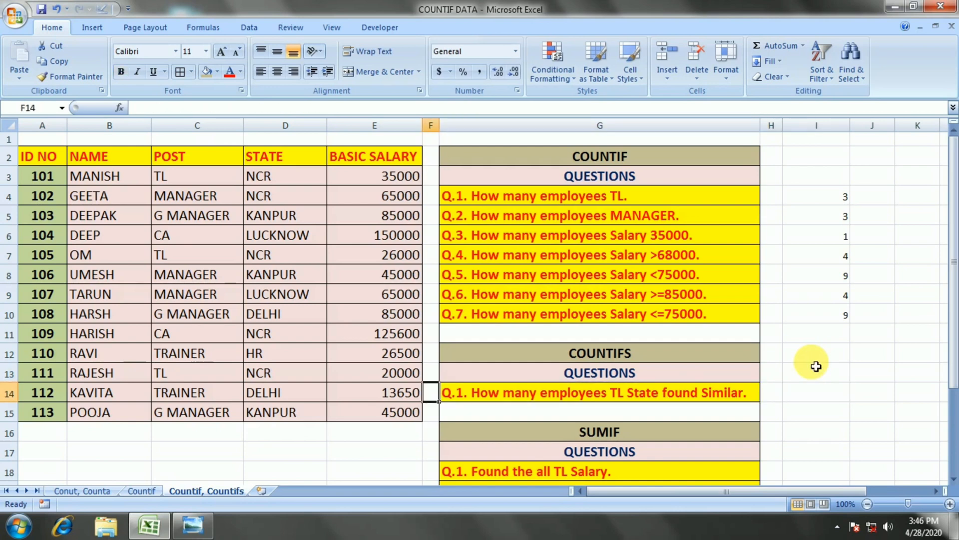
key(Right)
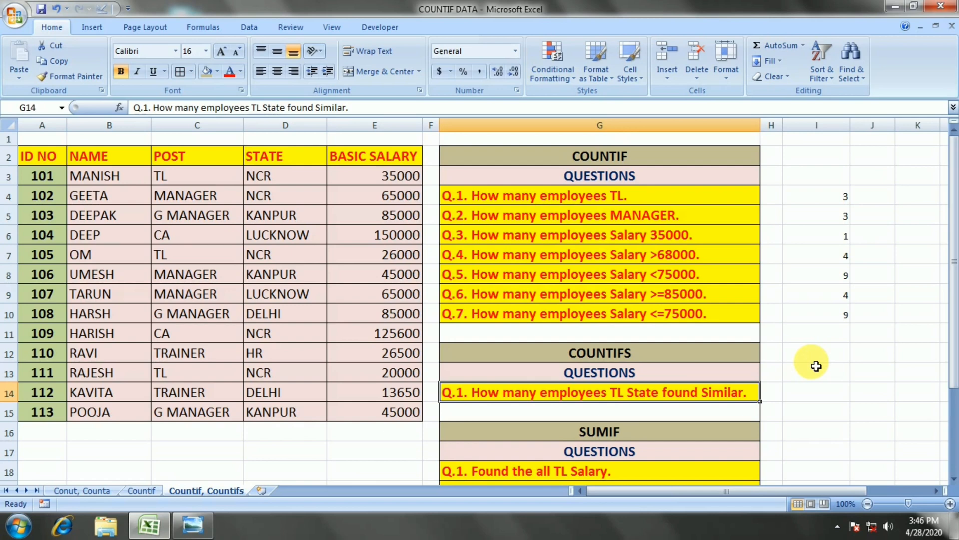
key(Right)
key(Right)
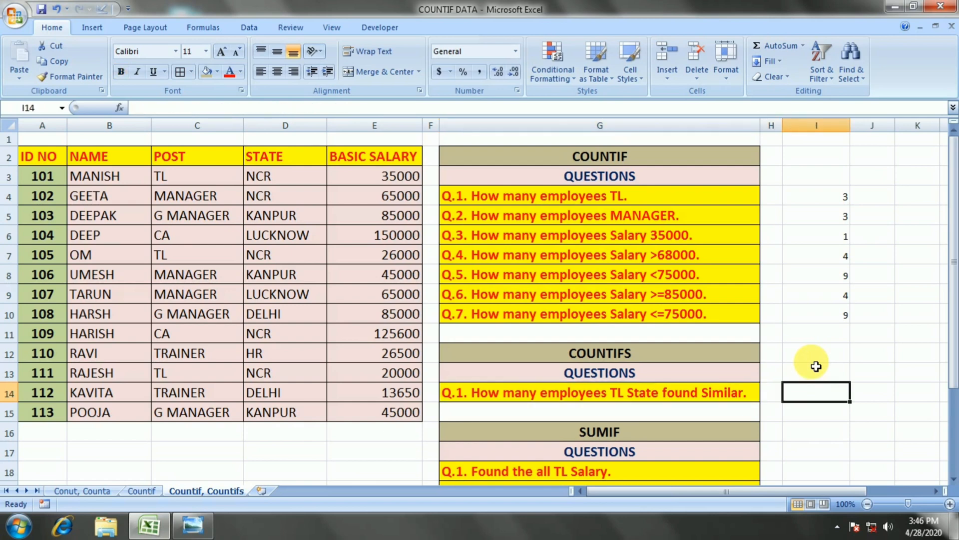
text(=COUN)
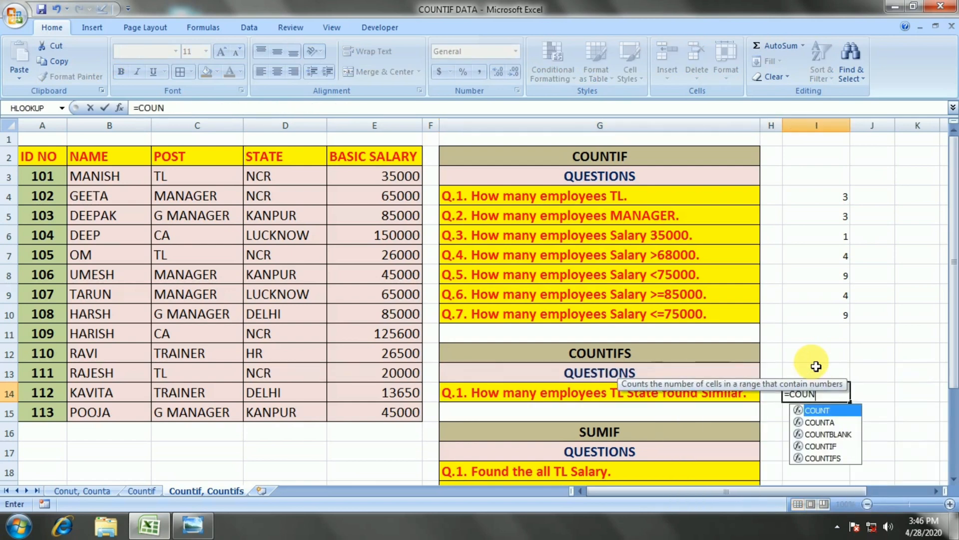
text(TIFS()
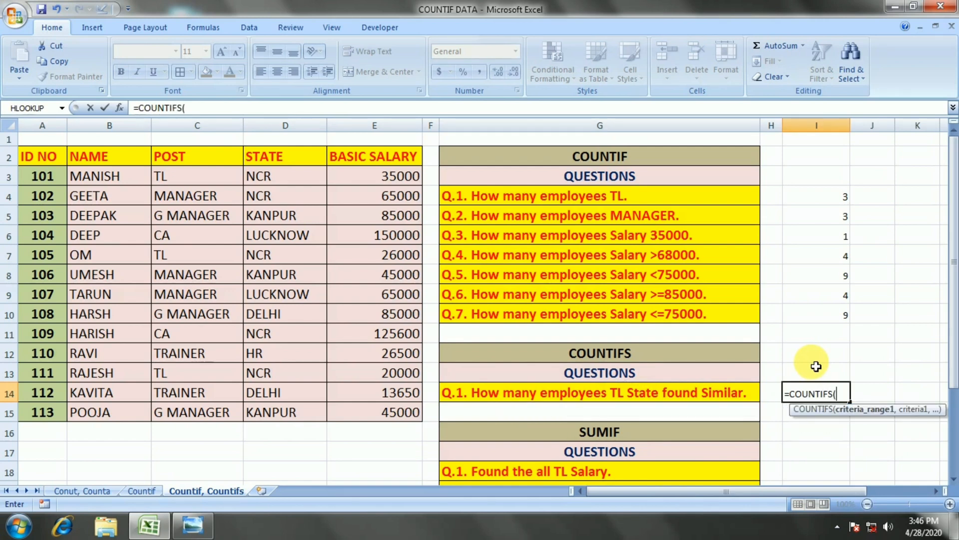
drag(212, 179, 190, 412)
text(,)
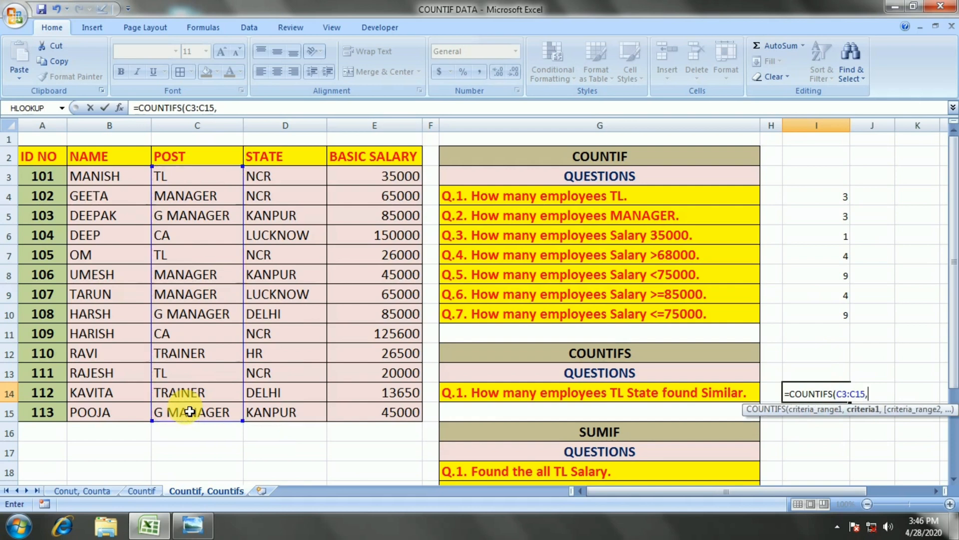
text("TL",)
Add the STATE cells D3:D15 with the criterion NCR to the COUNTIFS formula and enter it in I14.
drag(259, 176, 296, 416)
text(,")
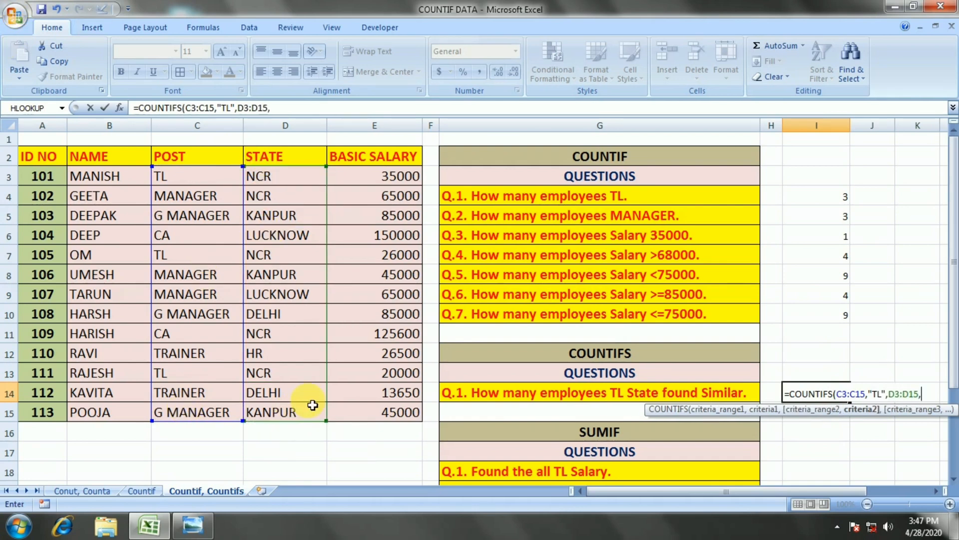
text(NCR""))
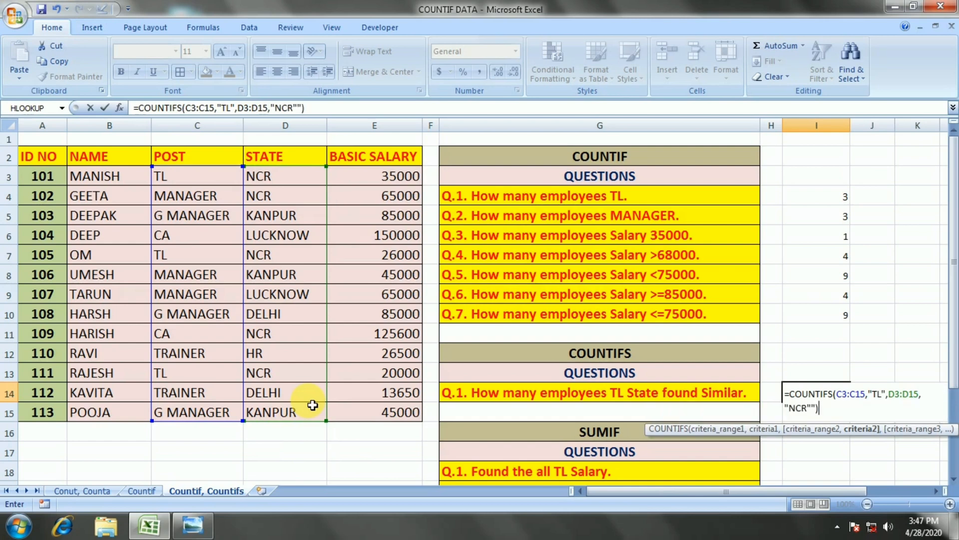
key(Return)
key(Return)
key(Up)
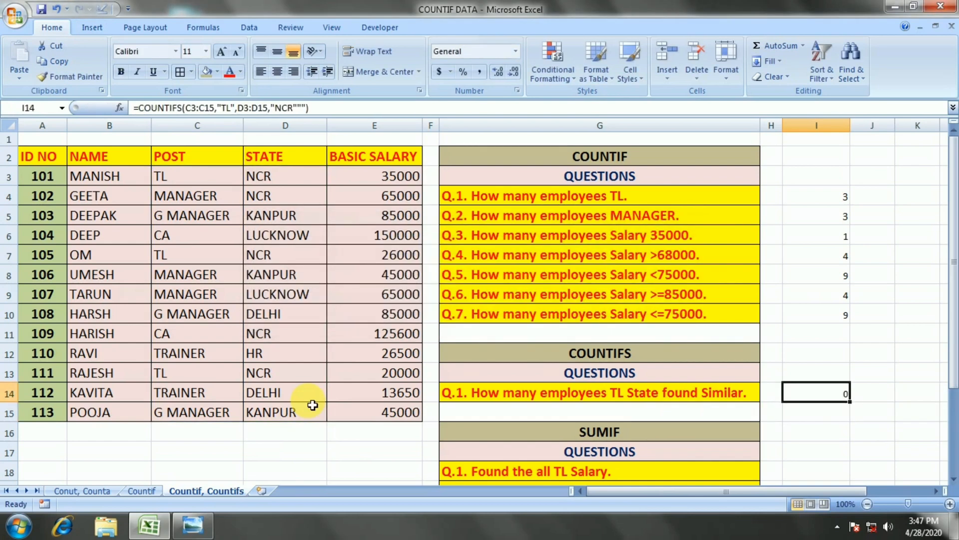
Remove the surplus quotation marks after NCR so the formula in I14 reads =COUNTIFS(C3:C15,"TL",D3:D15,"NCR").
key(F2)
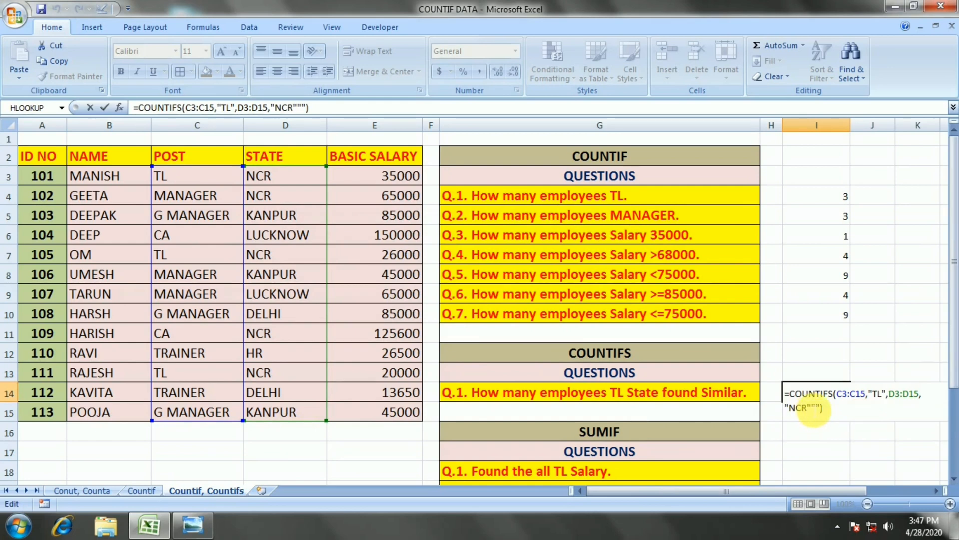
click(804, 407)
key(BackSpace)
key(BackSpace)
key(Return)
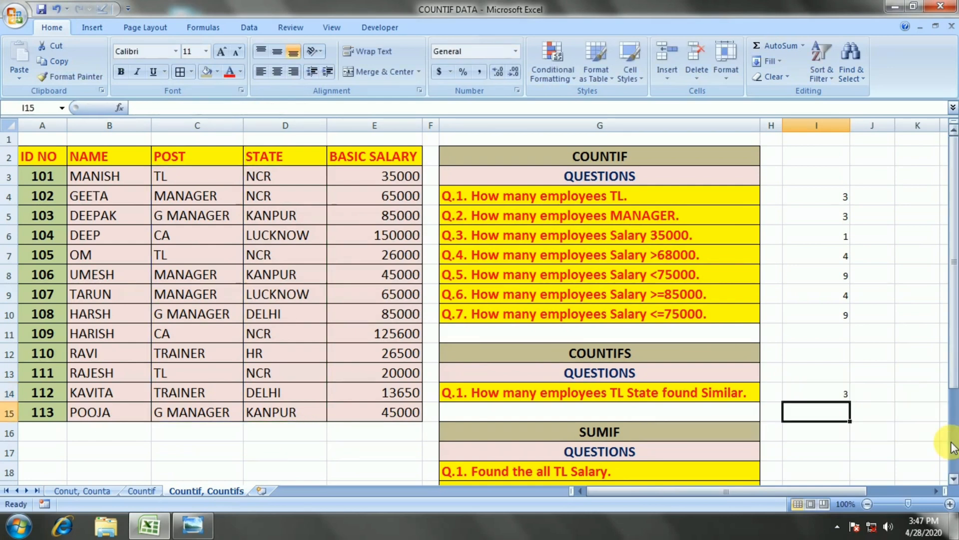
key(Up)
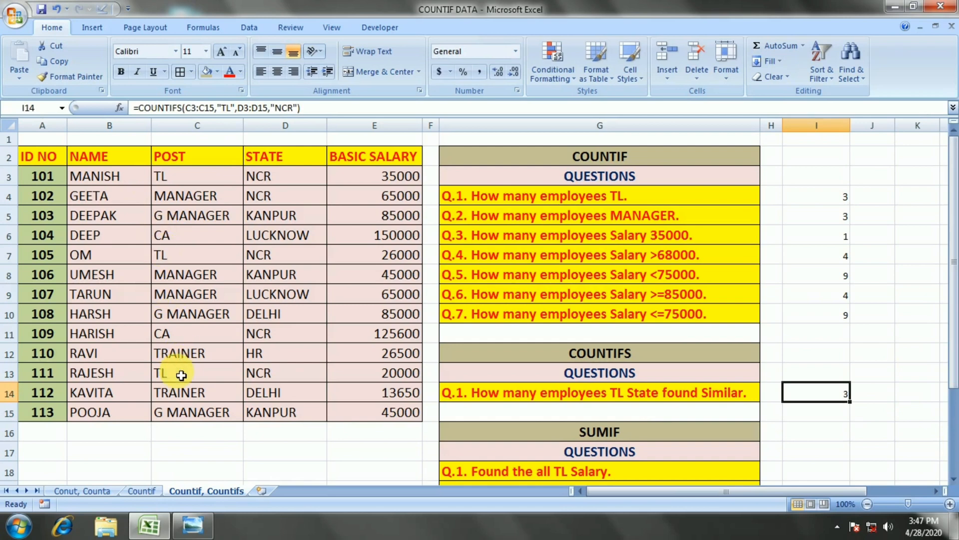
Change the state of employee 105 in D7 to DELHI and check the COUNTIFS result in I14.
click(275, 253)
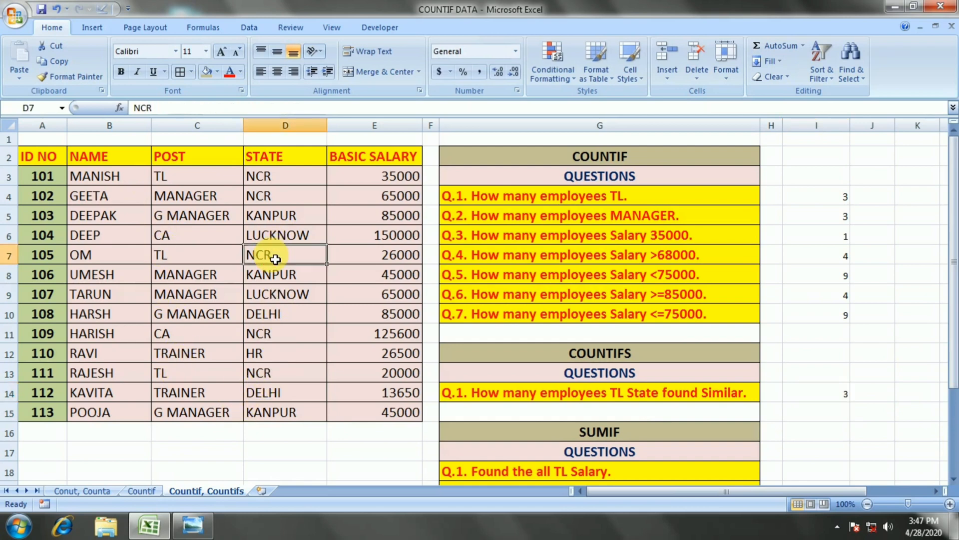
text(DELHI)
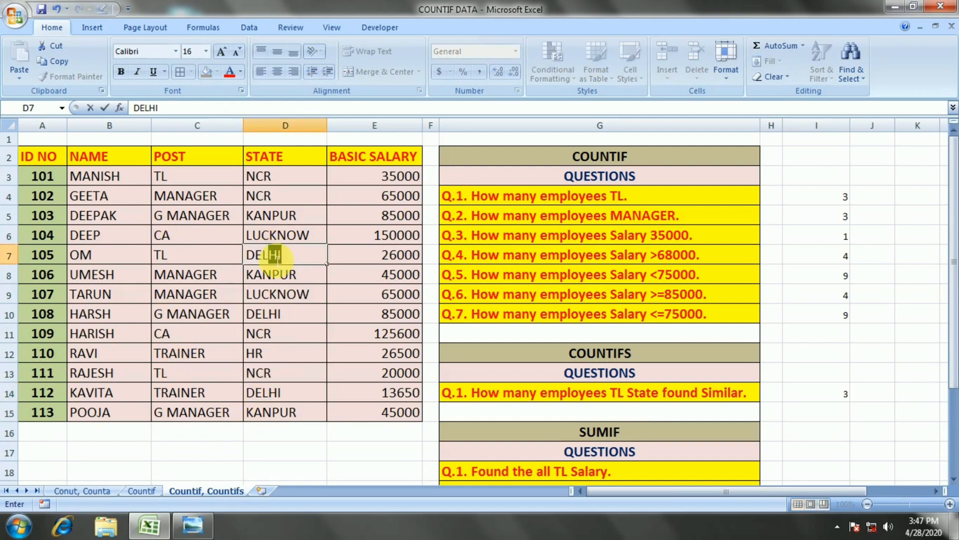
key(Return)
click(827, 395)
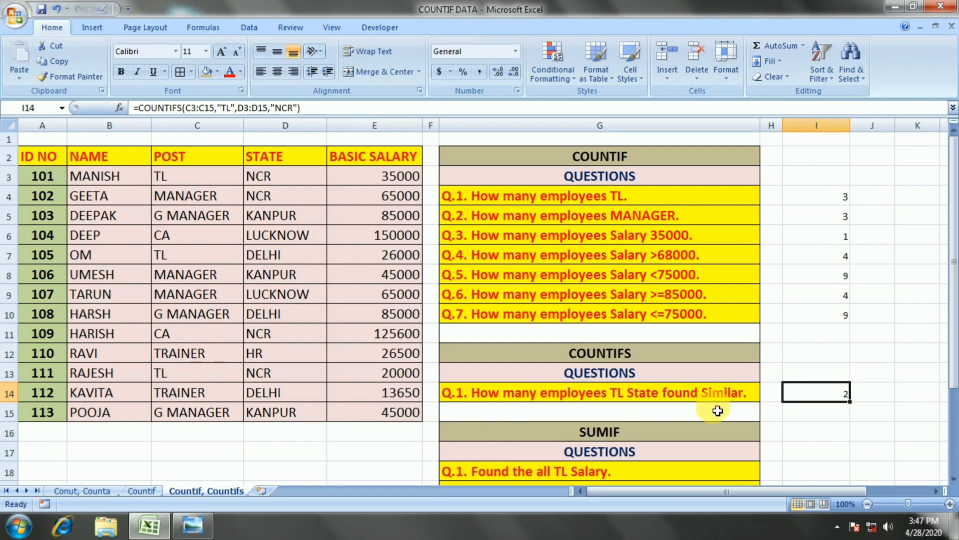
Look through the SUMIF and SUMIFS questions below the COUNTIFS section and compare them with the employee table.
scroll(720, 411, down, 1)
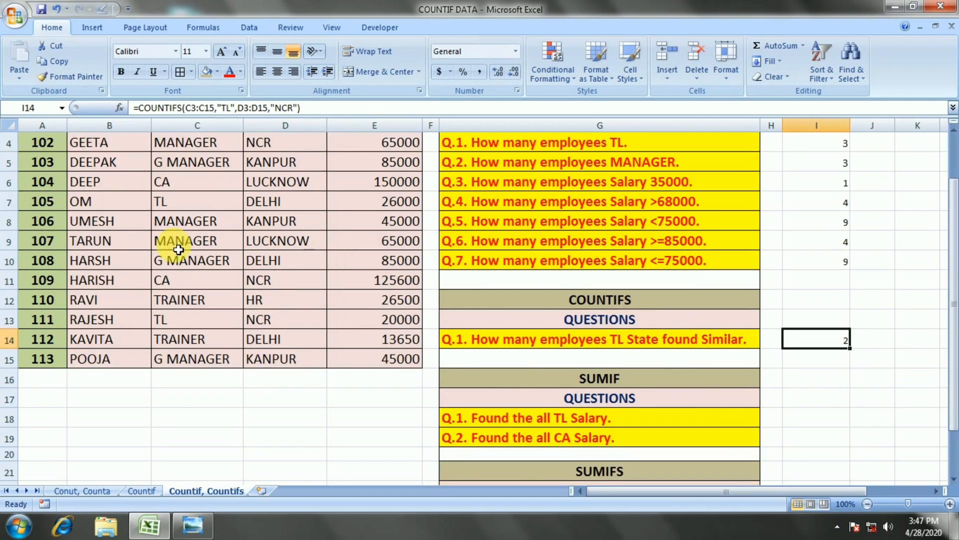
scroll(215, 265, up, 1)
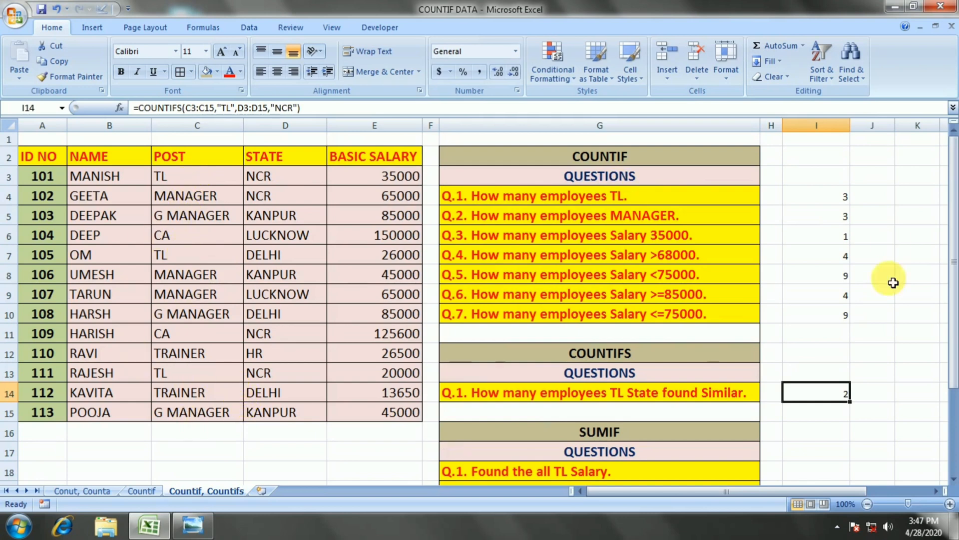
scroll(787, 405, down, 1)
scroll(578, 418, down, 1)
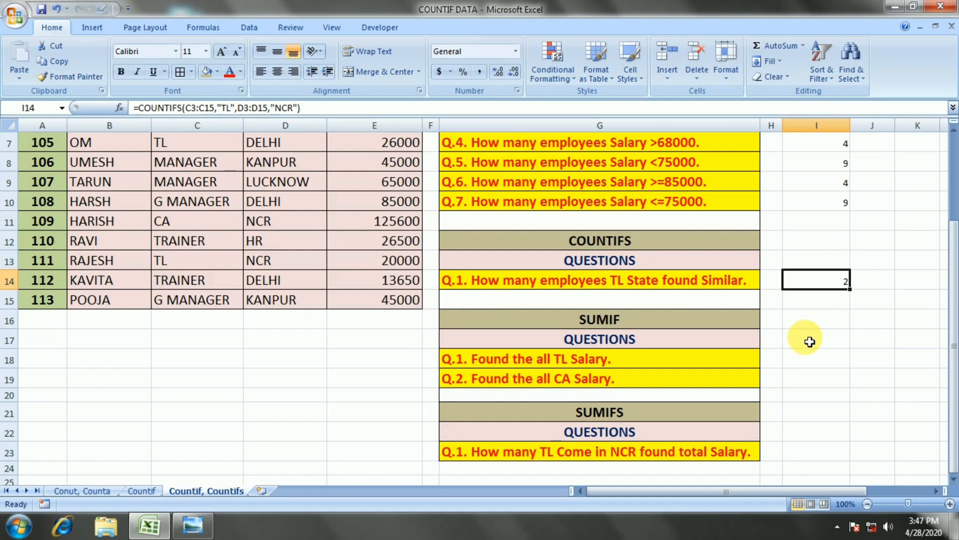
scroll(810, 341, up, 1)
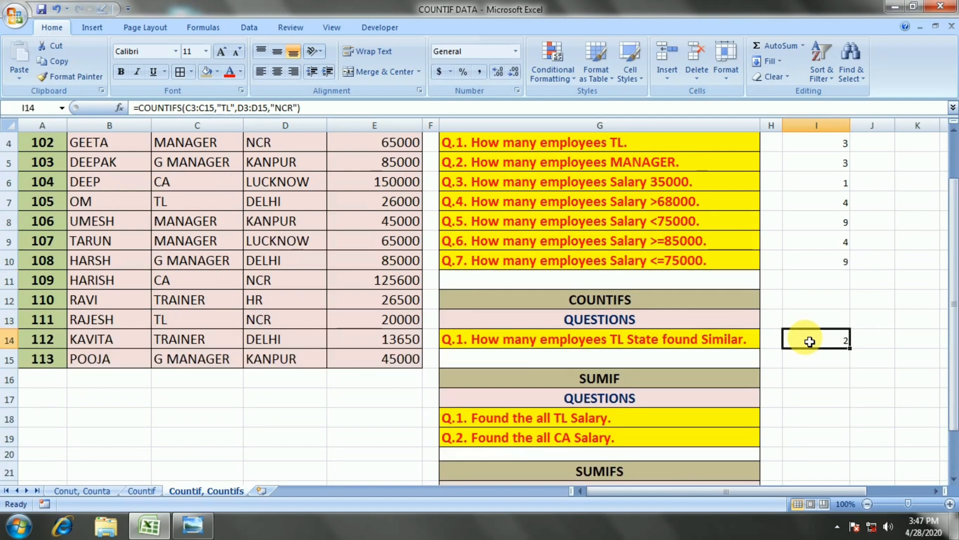
click(812, 398)
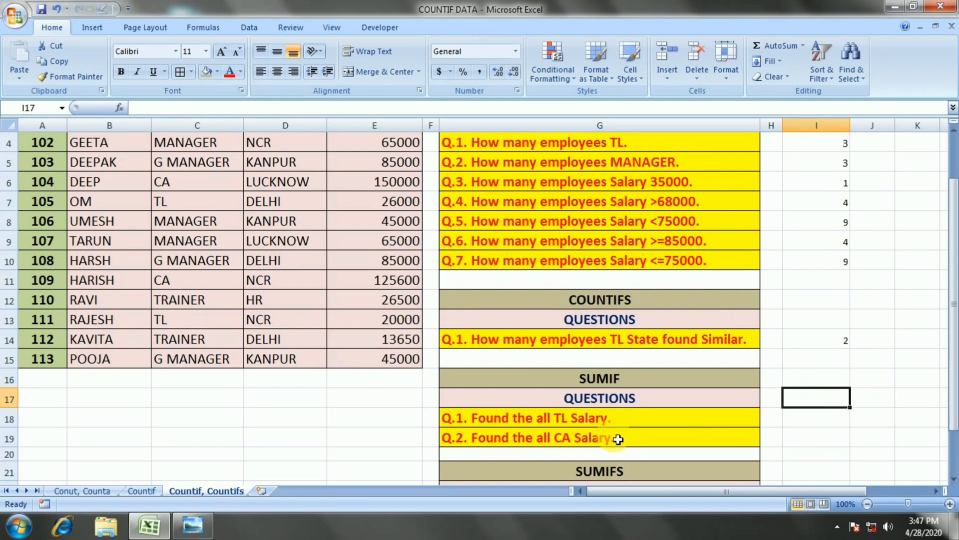
scroll(612, 437, up, 1)
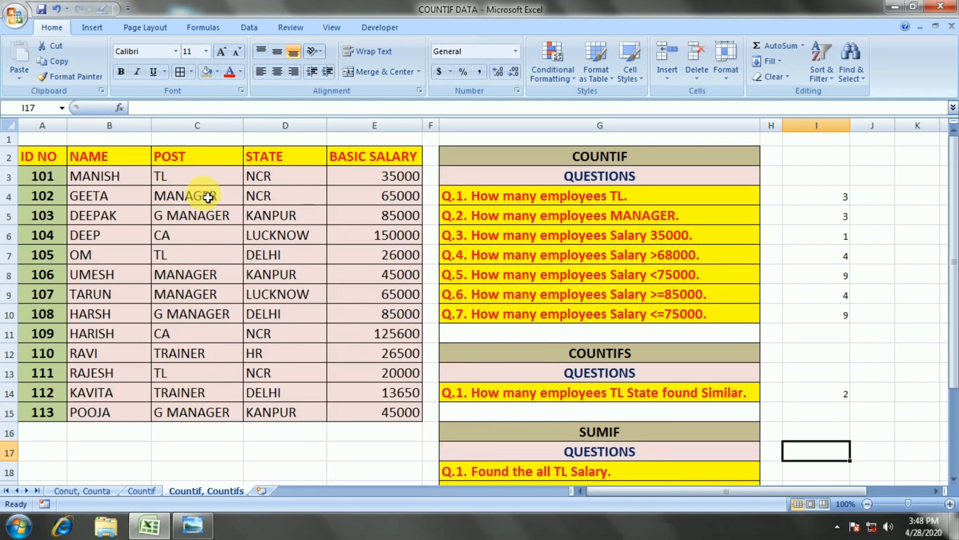
In E17, start a SUM formula that adds the TL salaries in E13 and E7.
click(403, 452)
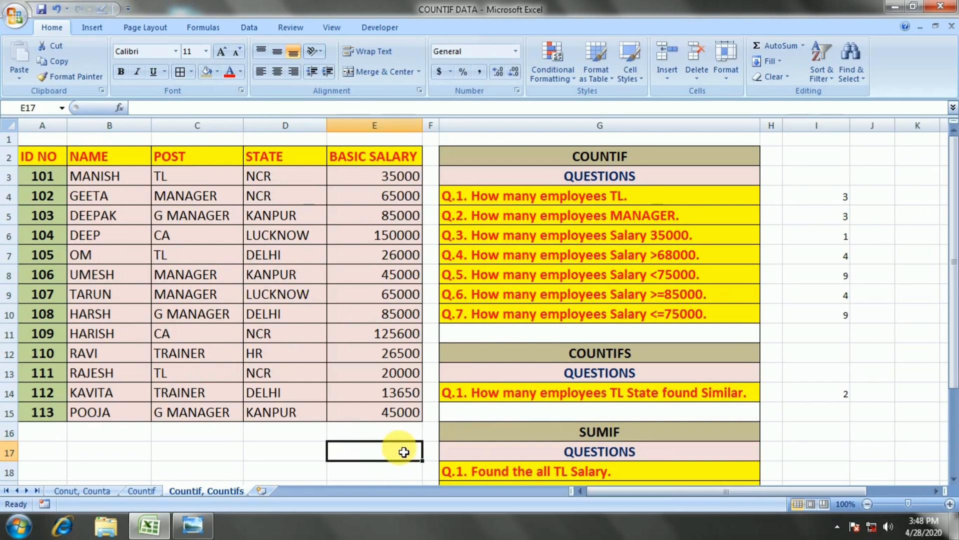
text(=SUM()
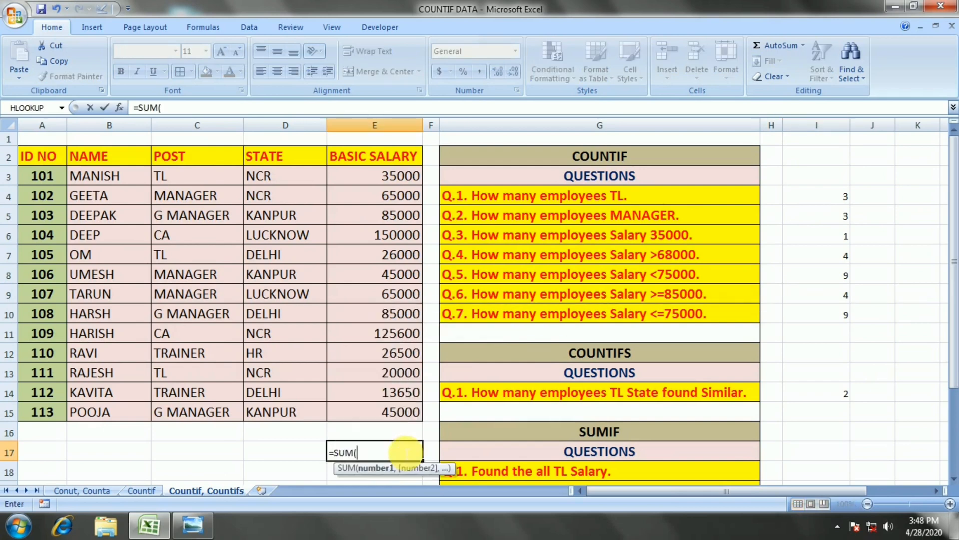
key(Up)
key(Up)
key(Up)
key(Up)
key(Up)
key(Down)
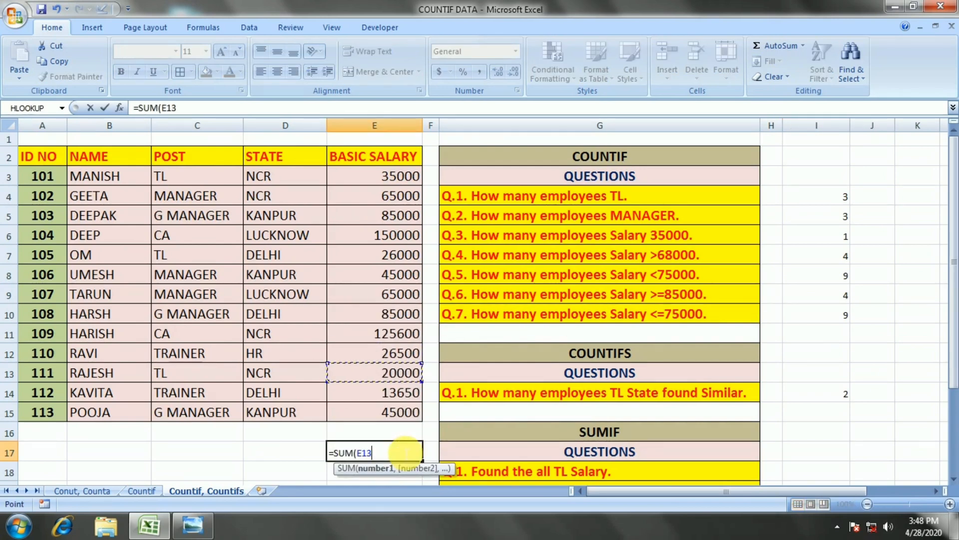
text(+)
key(Up)
key(Up)
key(Up)
Add the TL salary in E3 to the formula and enter =SUM(E13+E7+E3) in E17.
key(Up)
key(Up)
key(Up)
key(Up)
key(Up)
key(Up)
key(Up)
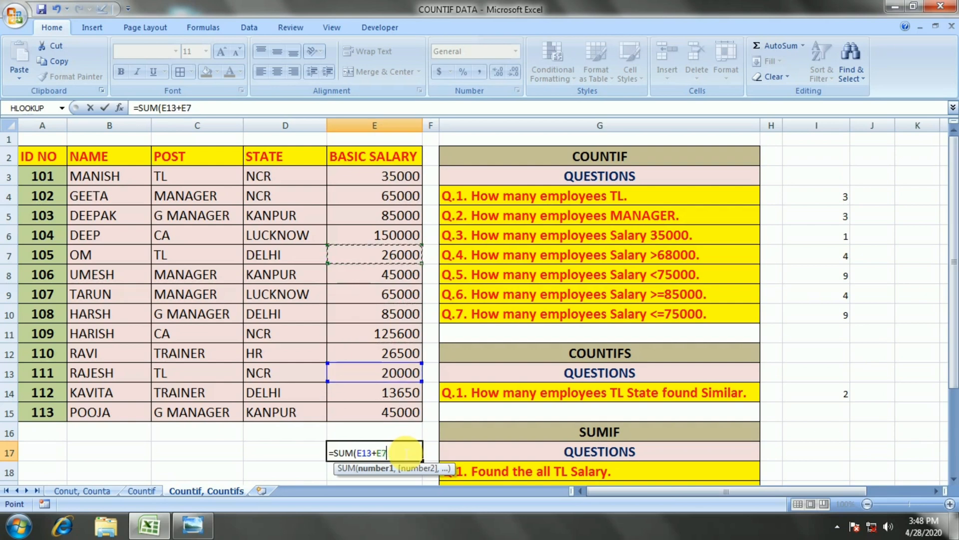
text(+)
key(Up)
key(Up)
key(Up)
key(Up)
key(Up)
key(Up)
key(Up)
key(Up)
key(Up)
key(Up)
key(Up)
key(Up)
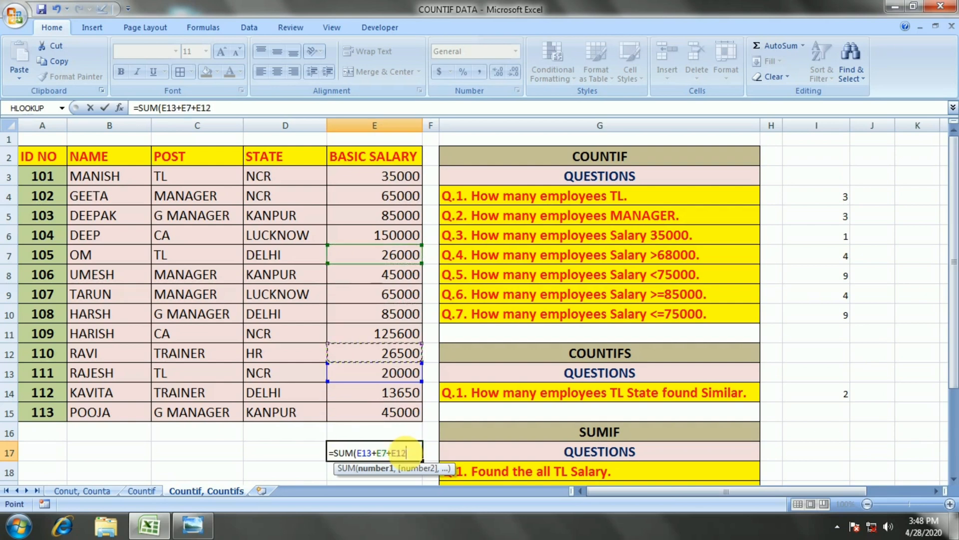
key(Up)
key(Up)
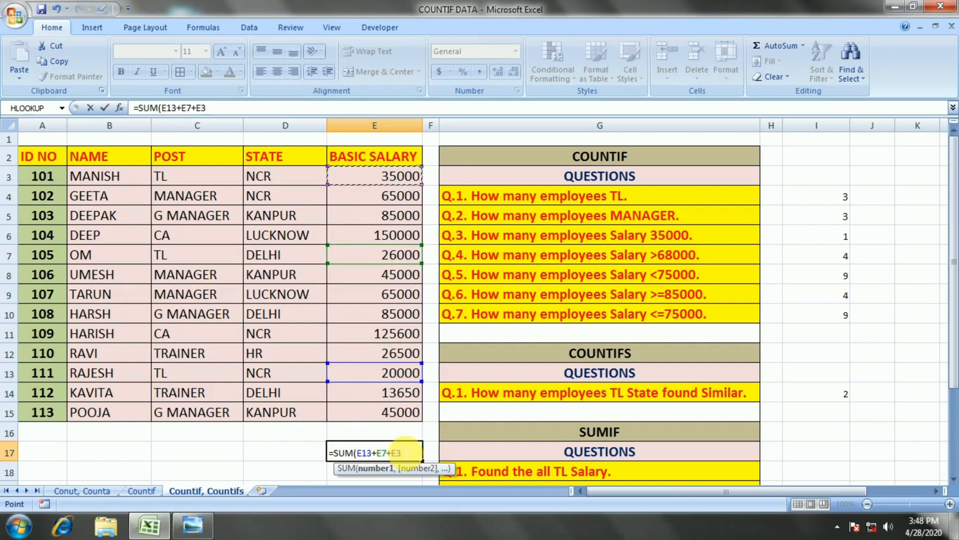
key(Return)
click(404, 452)
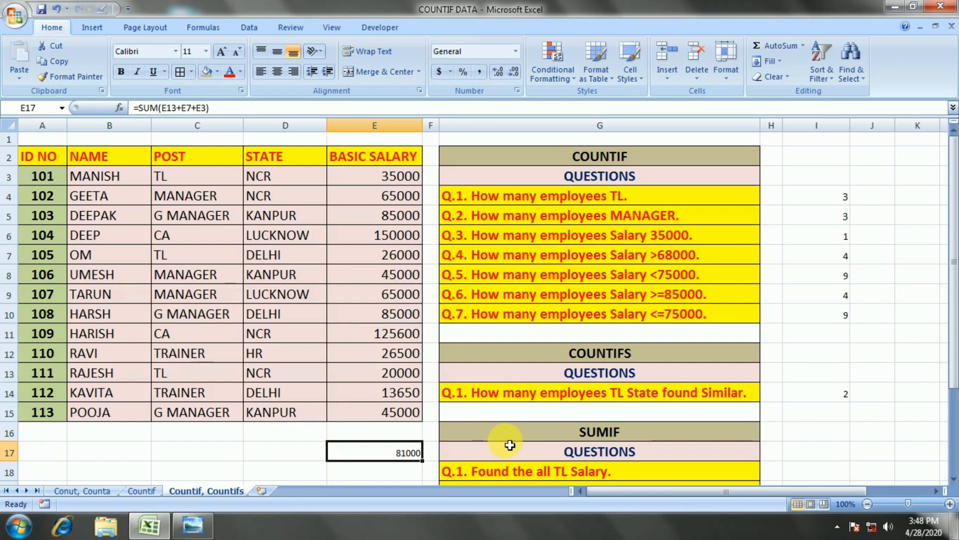
Start a SUMIF formula in I18 for the TL salary question, using the POST cells C3:C15 as the range.
key(Right)
key(Right)
key(Right)
key(Right)
key(Right)
key(Down)
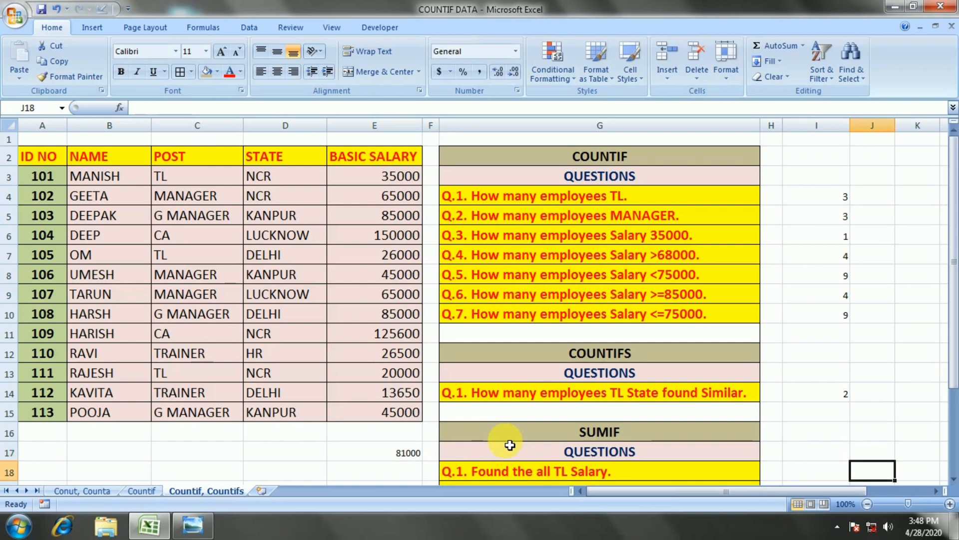
key(Left)
text(=SU)
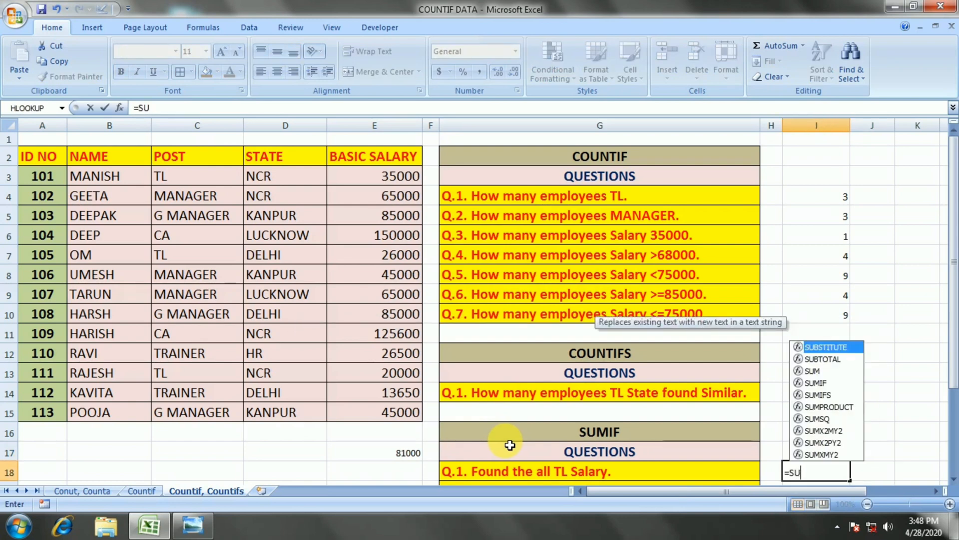
text(MIF()
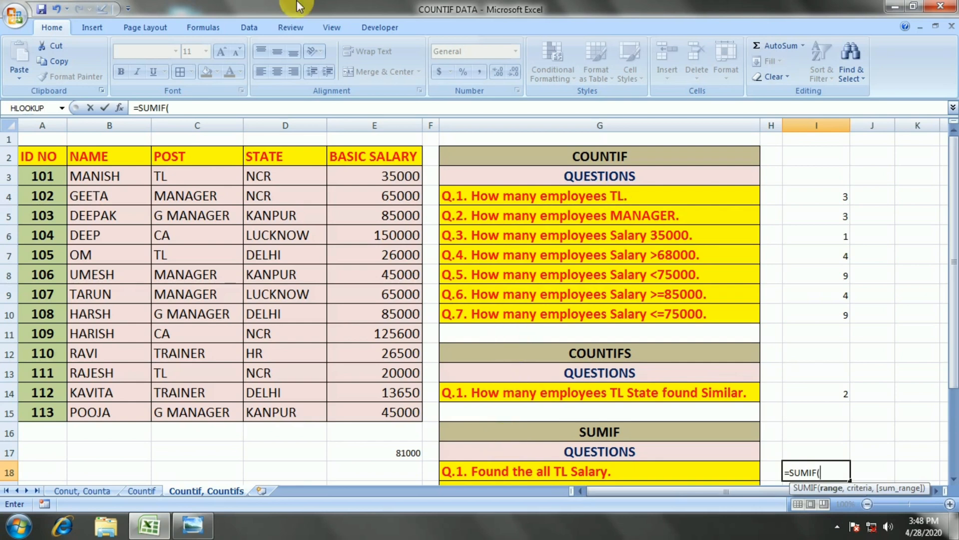
drag(183, 177, 188, 413)
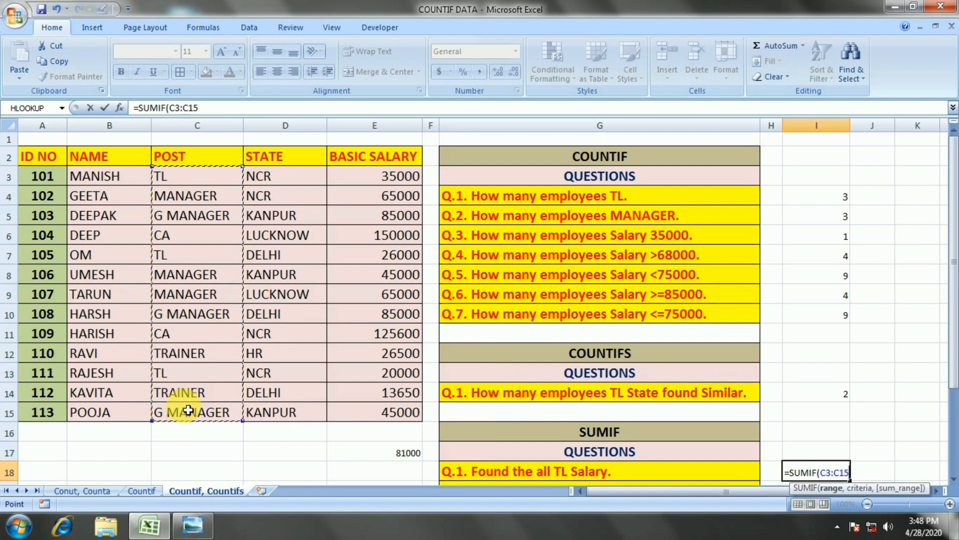
Add the criterion TL and the sum range E3:E15, enter the SUMIF formula in I18, and compare its result with E17.
text(,")
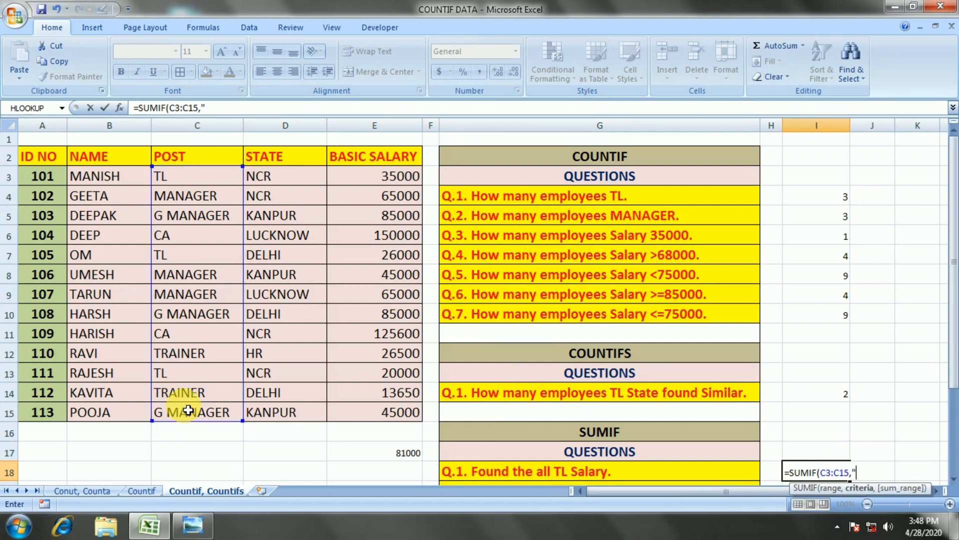
text(TL",)
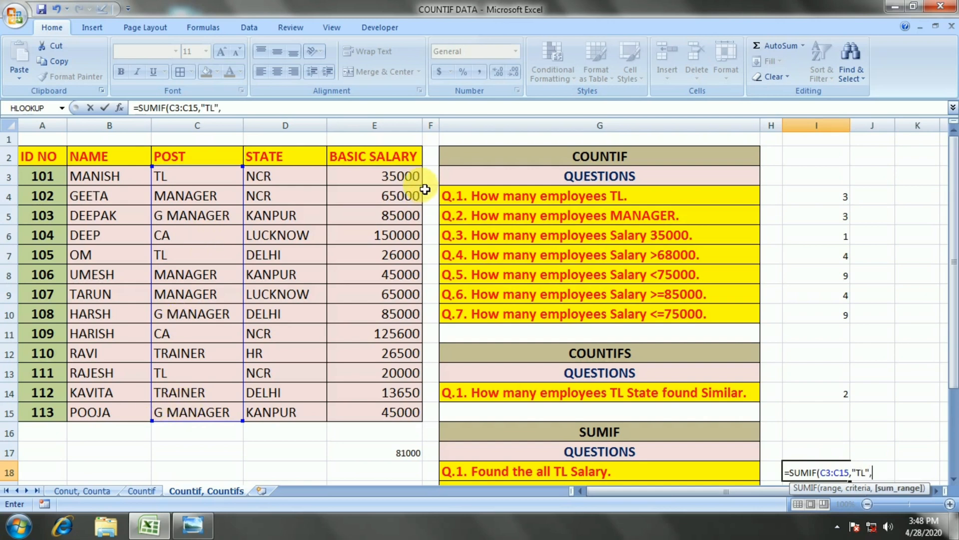
drag(424, 186, 389, 414)
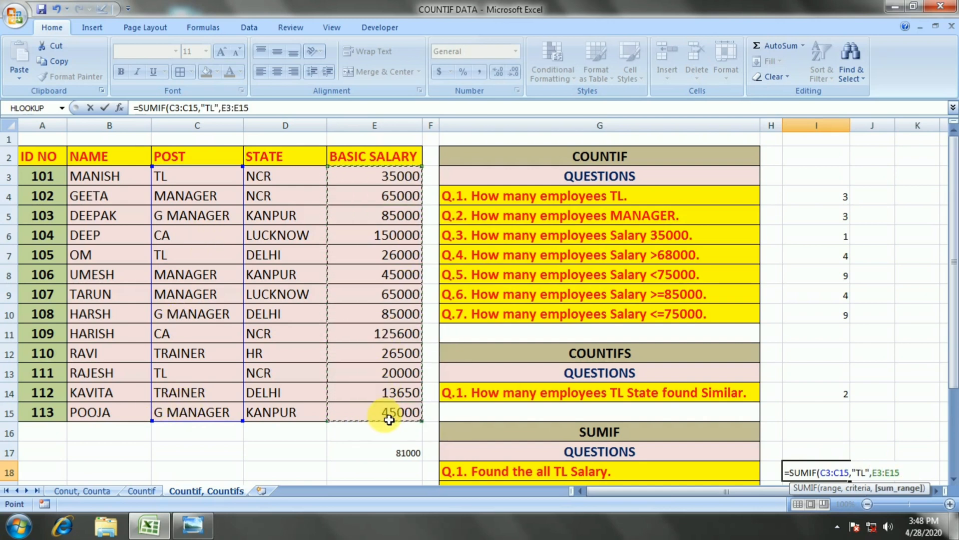
text())
key(Return)
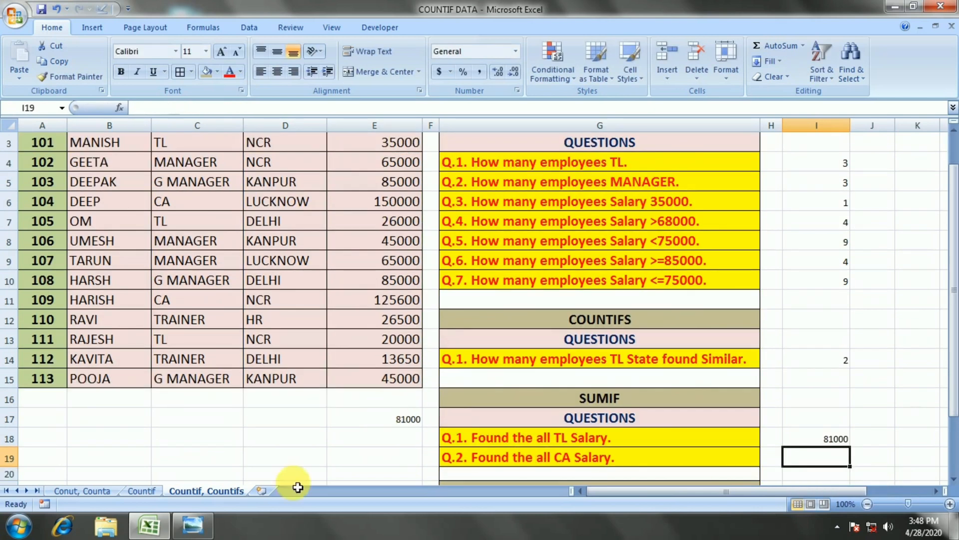
click(368, 418)
click(825, 442)
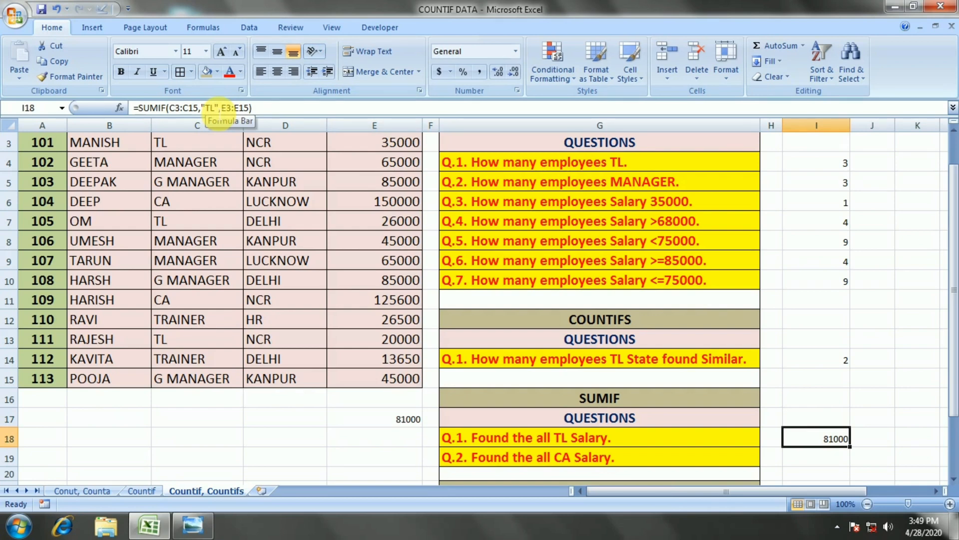
Enter a SUMIF formula in I19 for the CA salary question with the range C3:C15 and the criterion CA.
scroll(591, 435, down, 2)
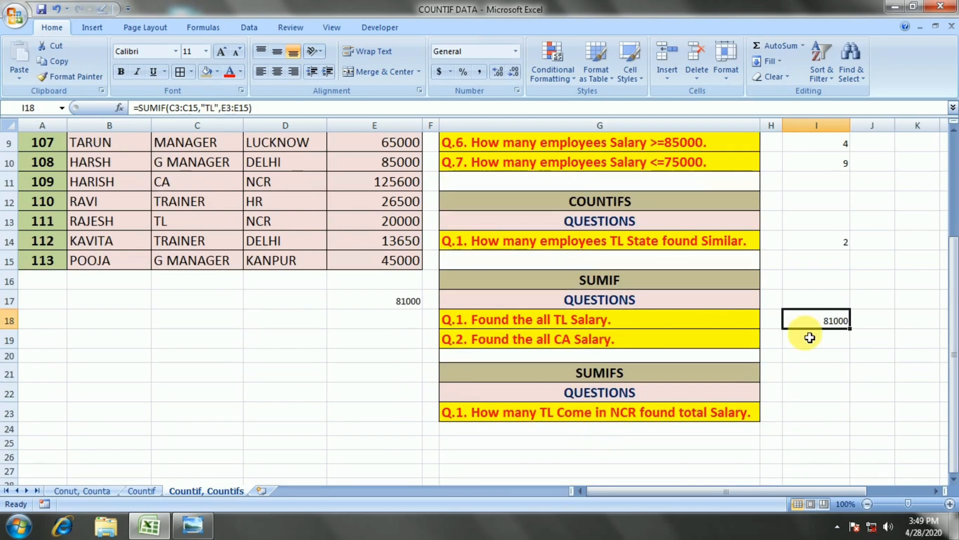
click(810, 341)
text(=SUMIF()
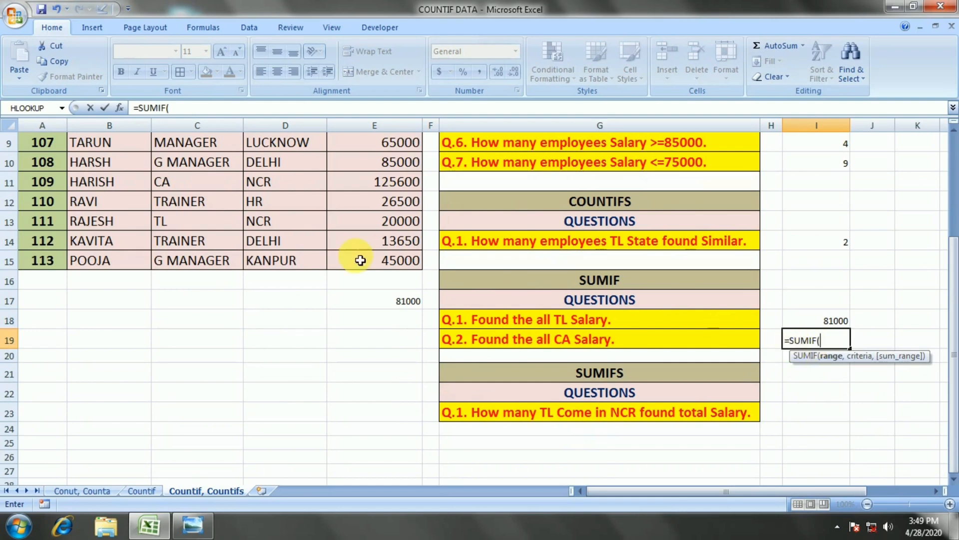
scroll(364, 257, up, 3)
drag(173, 180, 173, 412)
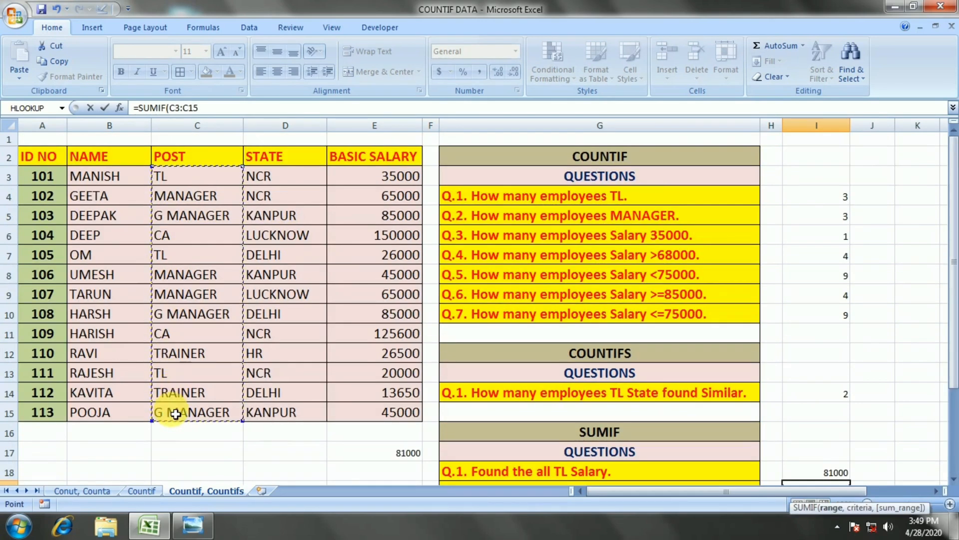
text(,"CA)
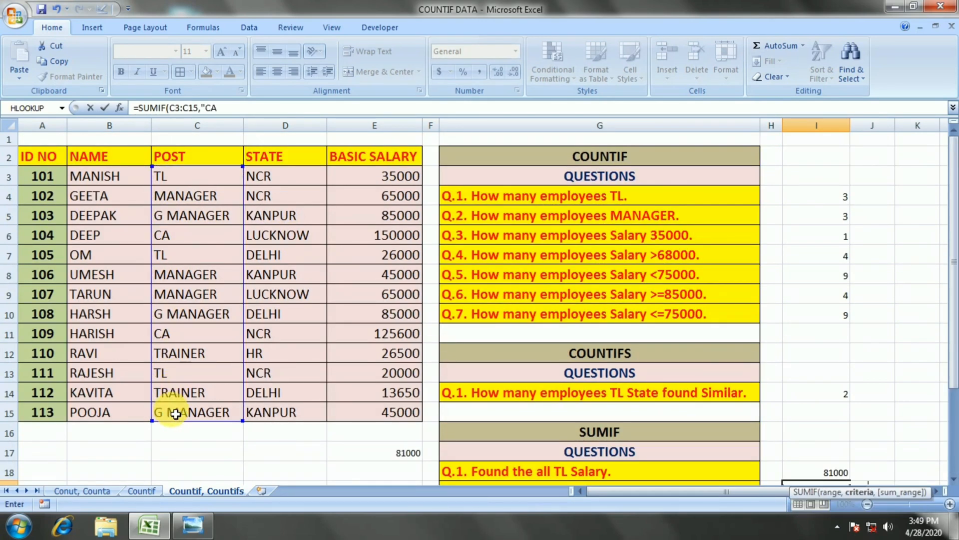
text(")
scroll(175, 414, down, 1)
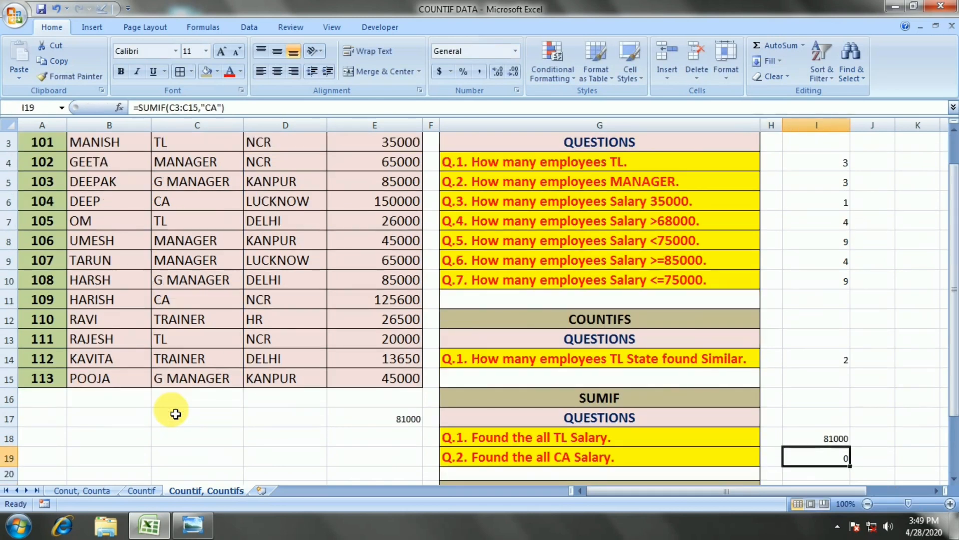
text())
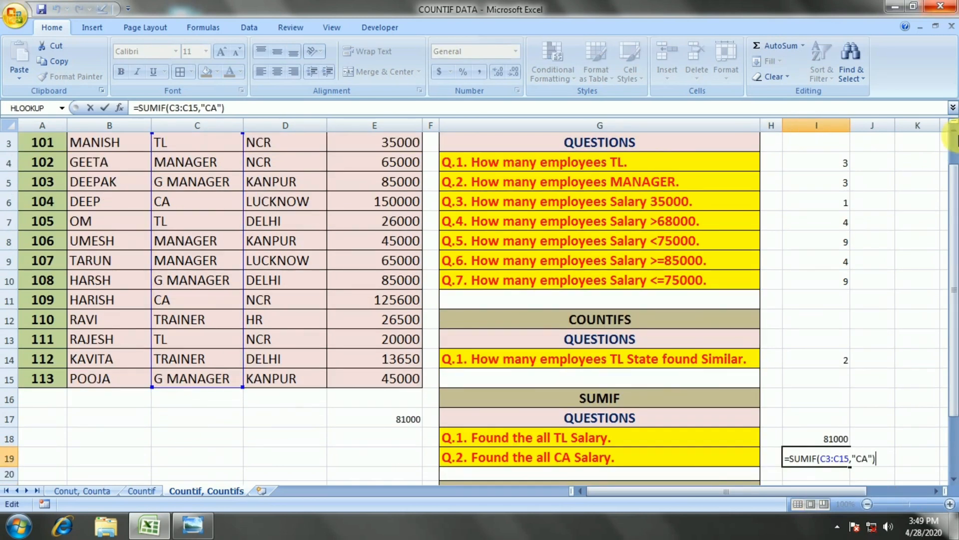
Add the sum range E3:E15 so the formula in I19 reads =SUMIF(C3:C15,"CA",E3:E15).
key(Left)
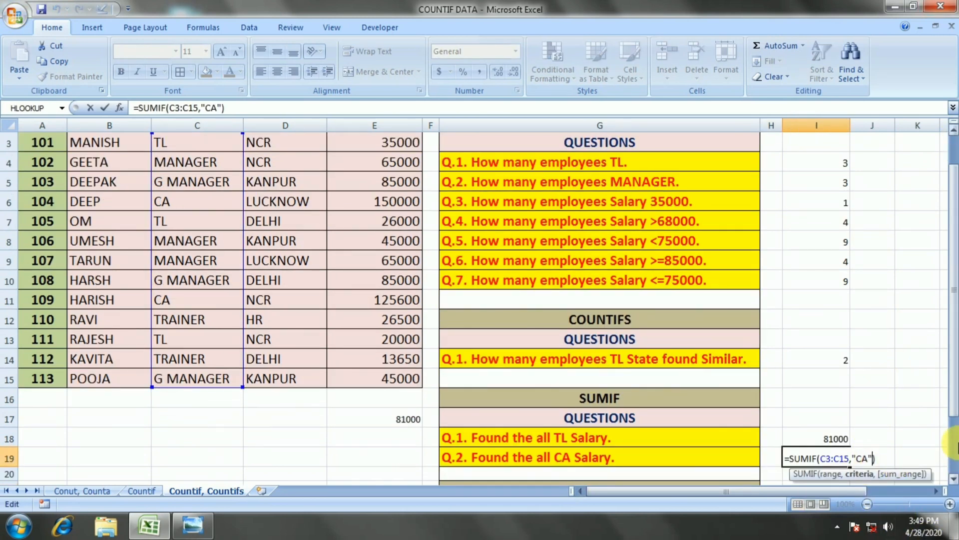
text(,)
scroll(189, 210, up, 1)
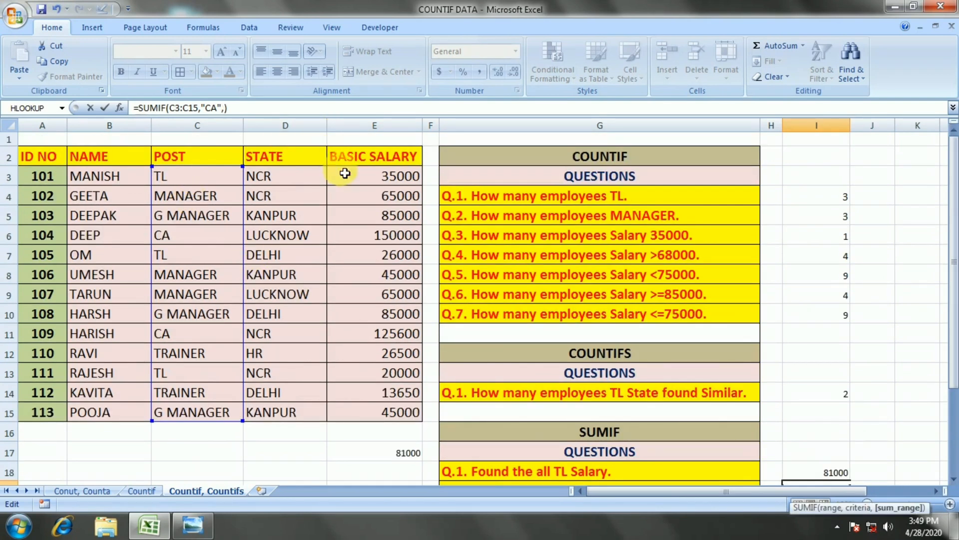
drag(350, 176, 392, 408)
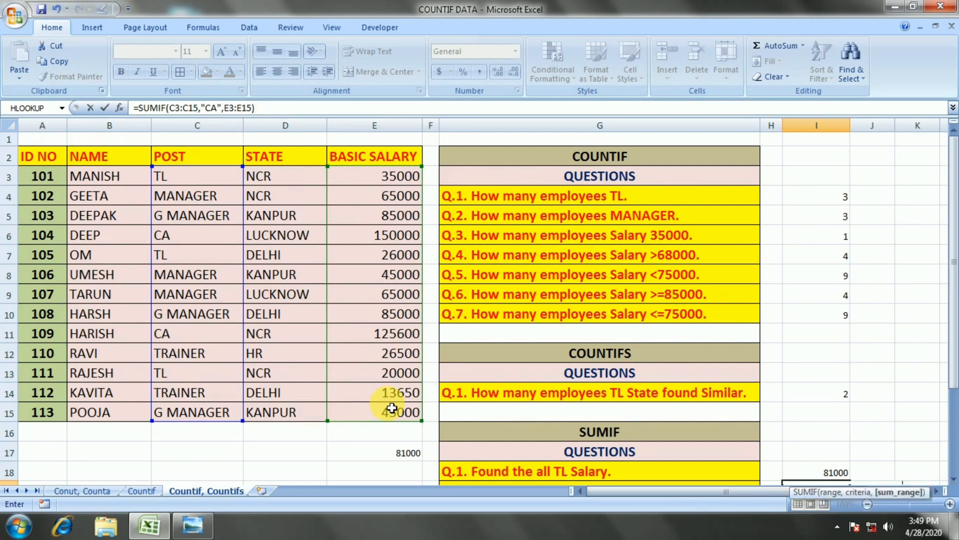
key(Return)
key(Up)
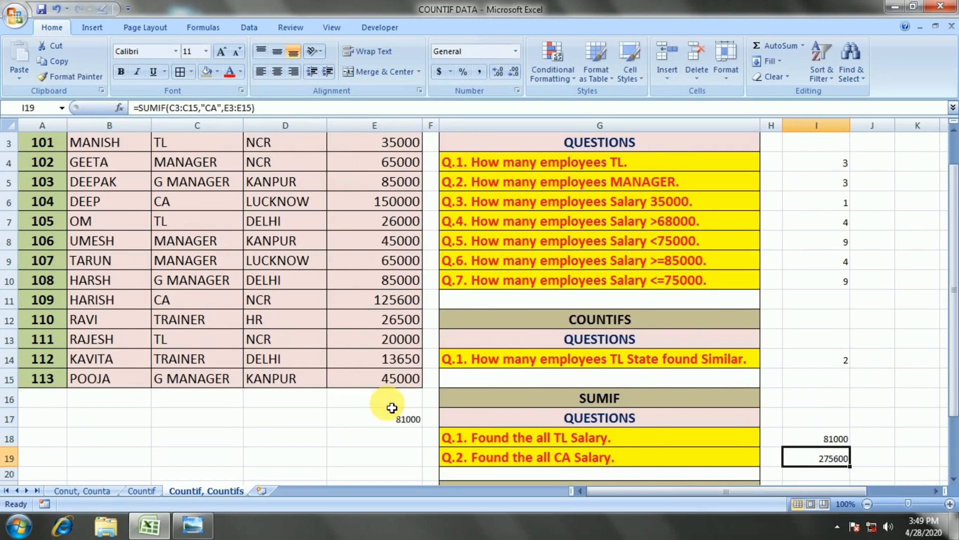
Look through the SUMIF answers and the SUMIFS question, and compare them with the COUNTIFS formula in I14.
key(Down)
key(Up)
key(Up)
key(Down)
key(Down)
key(Down)
key(Down)
key(Down)
key(Down)
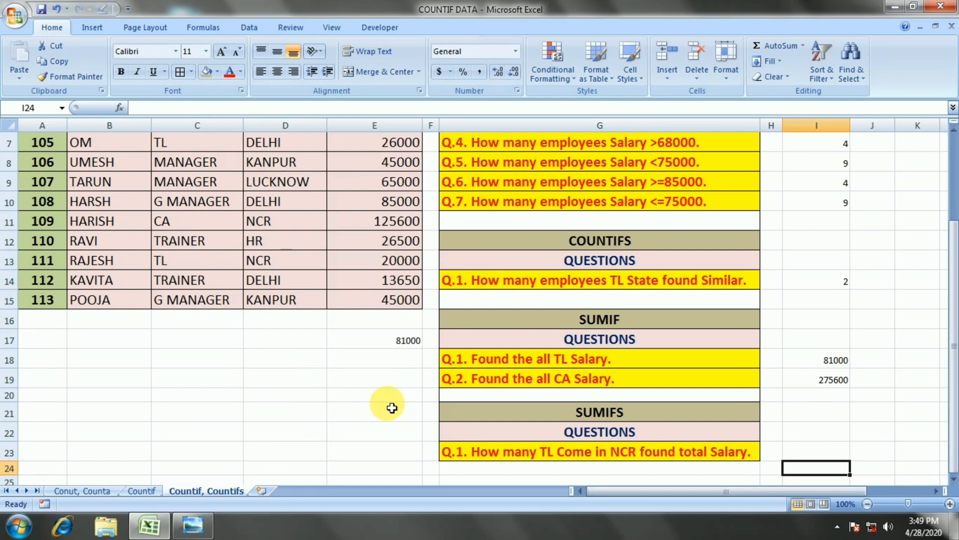
key(Up)
key(Up)
key(Up)
key(Up)
key(Up)
key(Up)
key(Up)
key(Up)
key(Up)
key(Up)
key(Up)
key(Up)
key(Up)
key(Up)
key(Up)
key(Up)
key(Up)
key(Up)
key(Up)
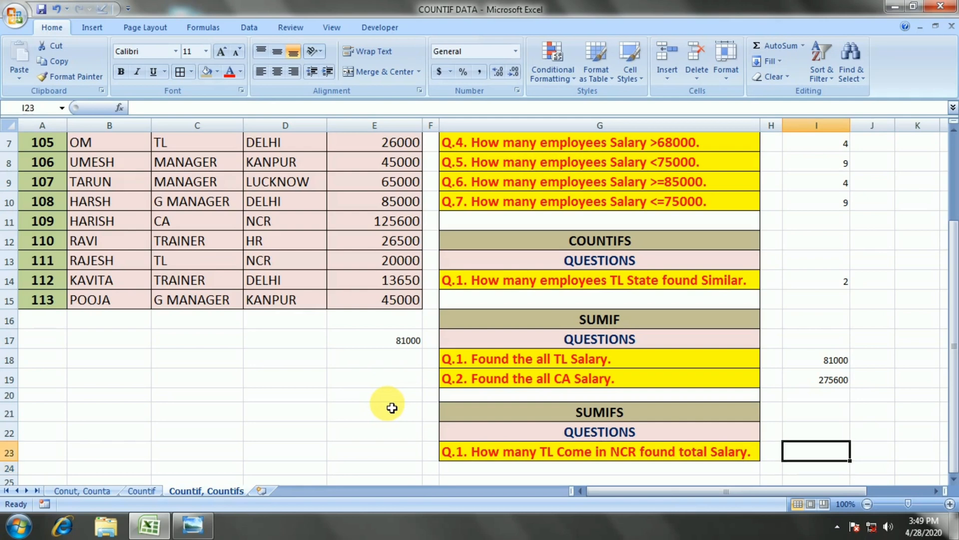
key(Down)
key(Down)
key(Down)
key(Down)
key(Down)
key(Down)
key(Down)
key(Down)
key(Down)
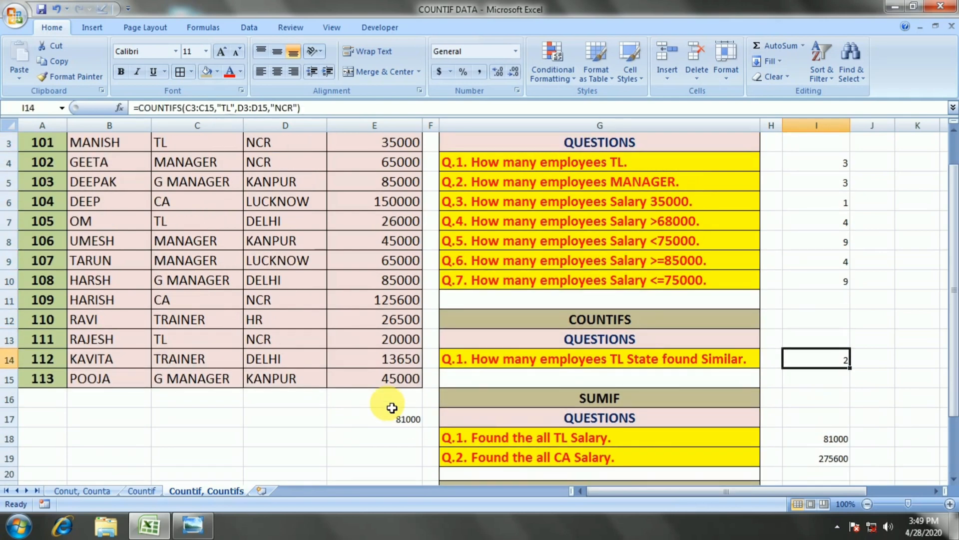
key(Down)
key(Down)
key(Down)
key(Down)
key(Down)
key(Down)
key(Down)
key(Down)
key(Down)
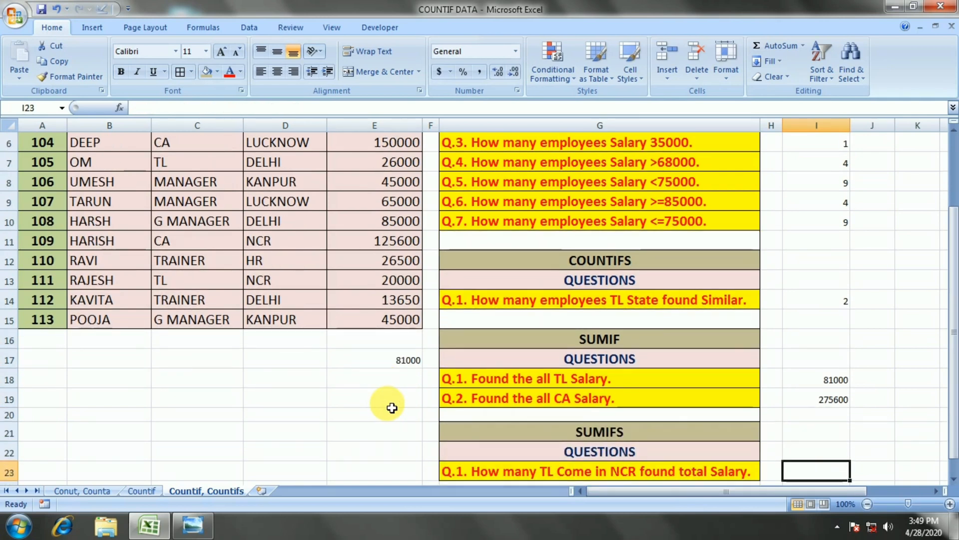
Start a SUMIFS formula in I23 with the sum range E3:E15, the first criteria range C3:C15 and the criterion TL.
text(=SUMIFS()
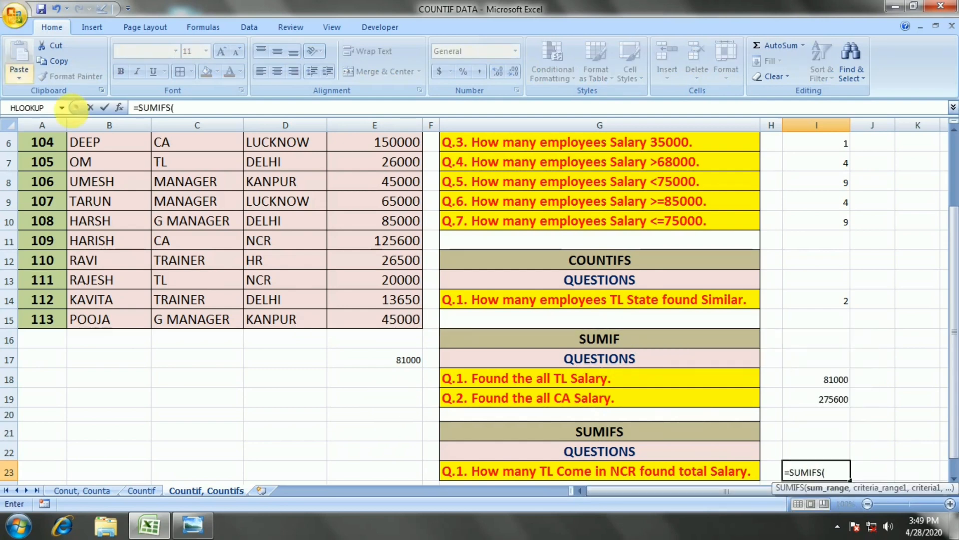
scroll(383, 214, up, 2)
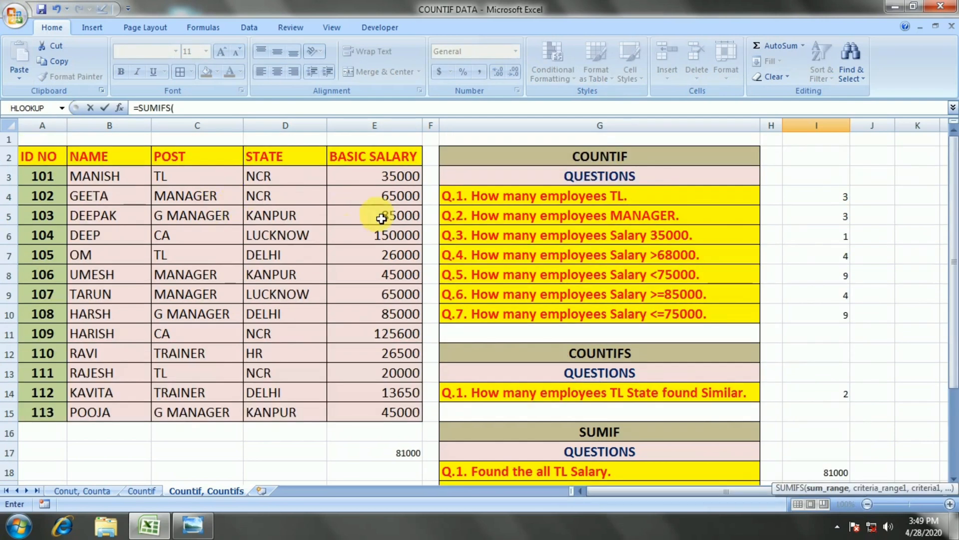
drag(386, 185, 386, 419)
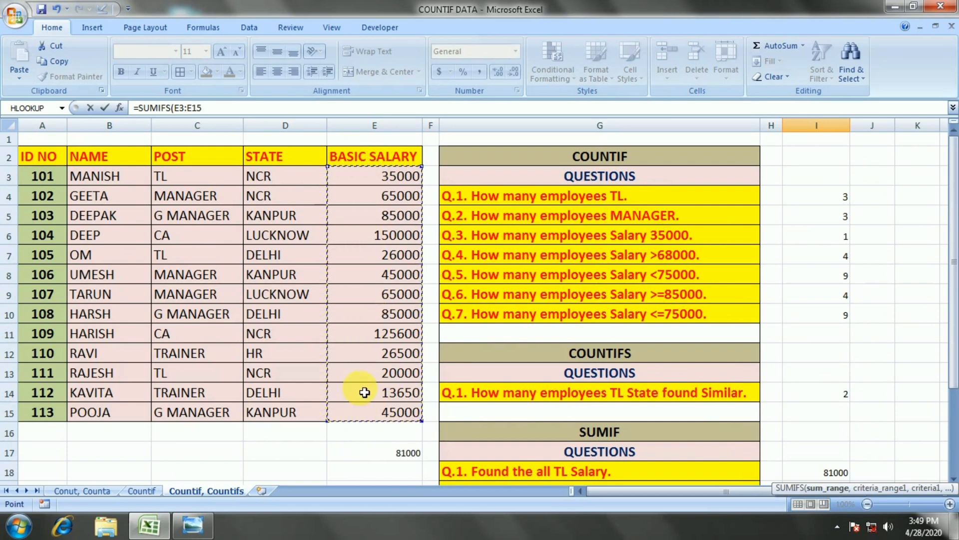
text(,)
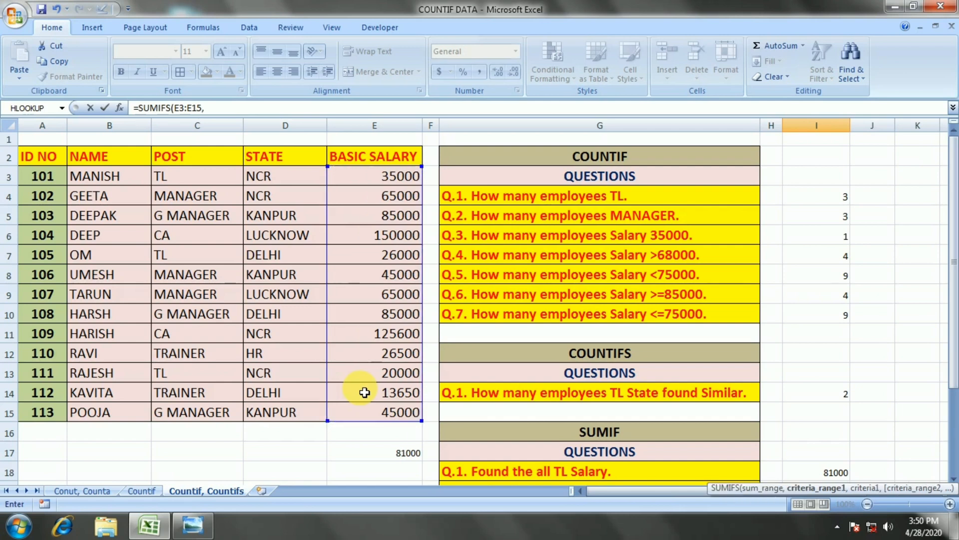
drag(197, 176, 189, 406)
text(,"TL)
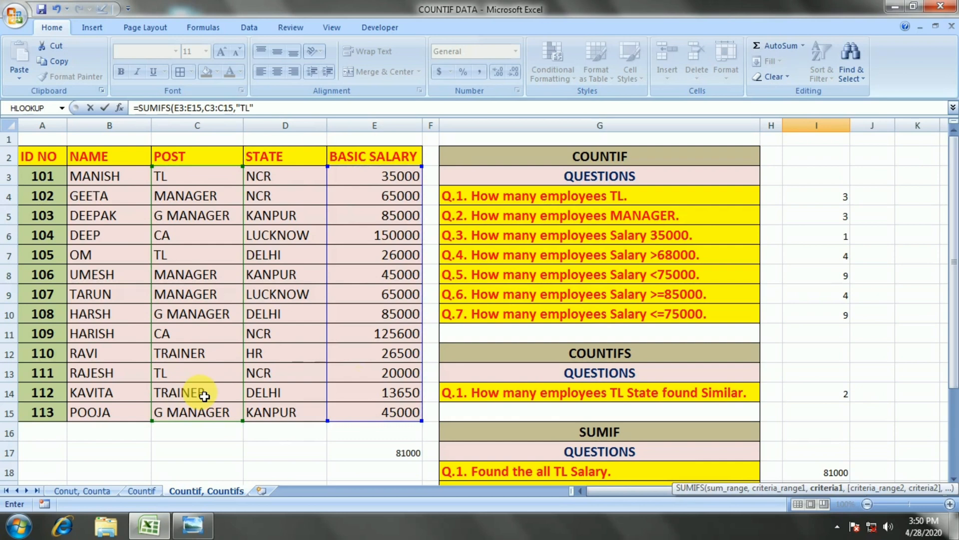
text(",)
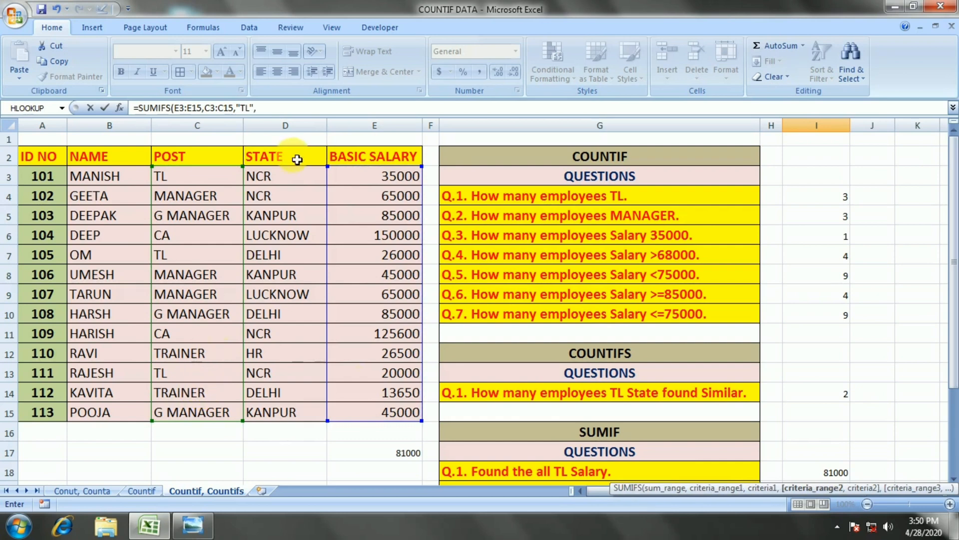
Add the criteria range D3:D15 with the criterion NCR and enter the formula as =SUMIFS(E3:E15,C3:C15,"TL",D3:D15,"NCR").
drag(292, 178, 284, 419)
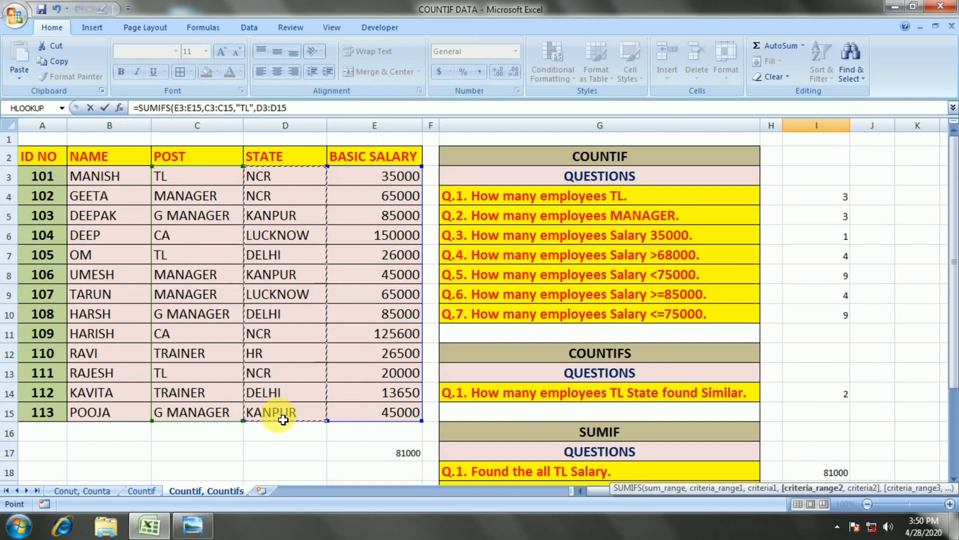
text(,"NCR)
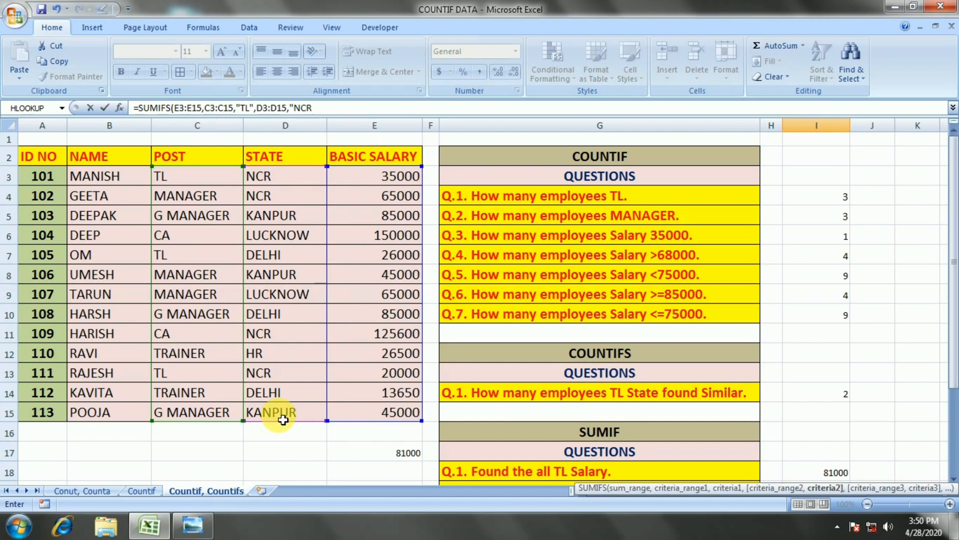
key(Return)
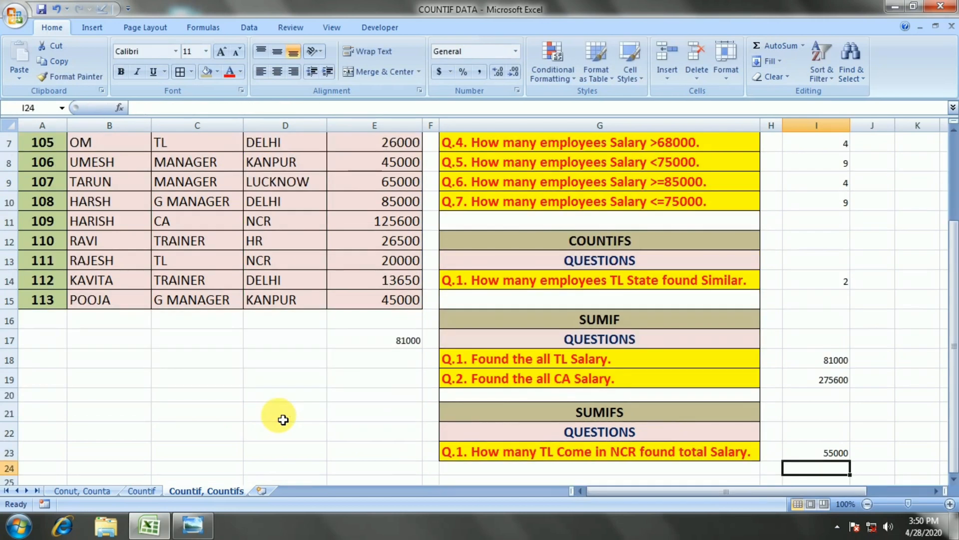
Check the SUMIFS formula in I23 against the TL salaries in NCR, and review all the worksheet's questions and answers.
key(Up)
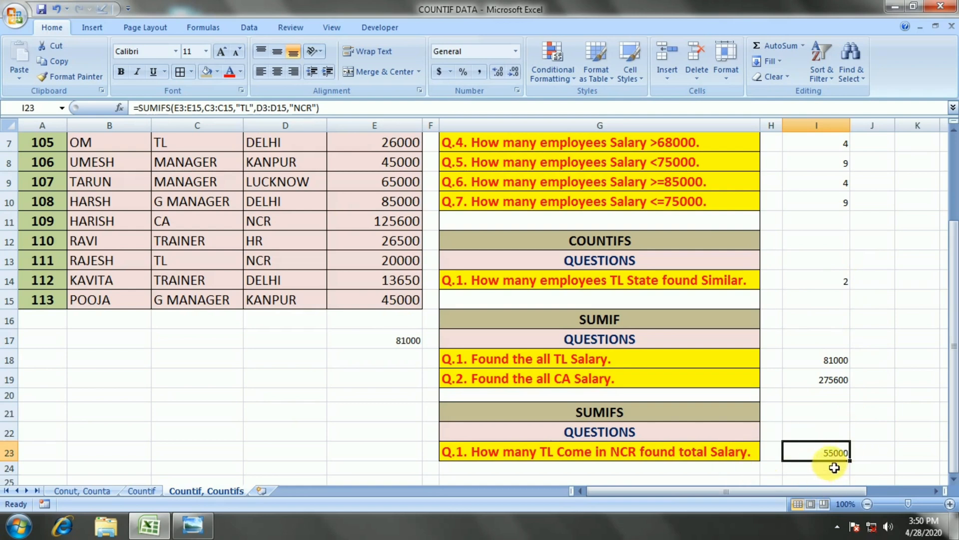
scroll(486, 363, up, 2)
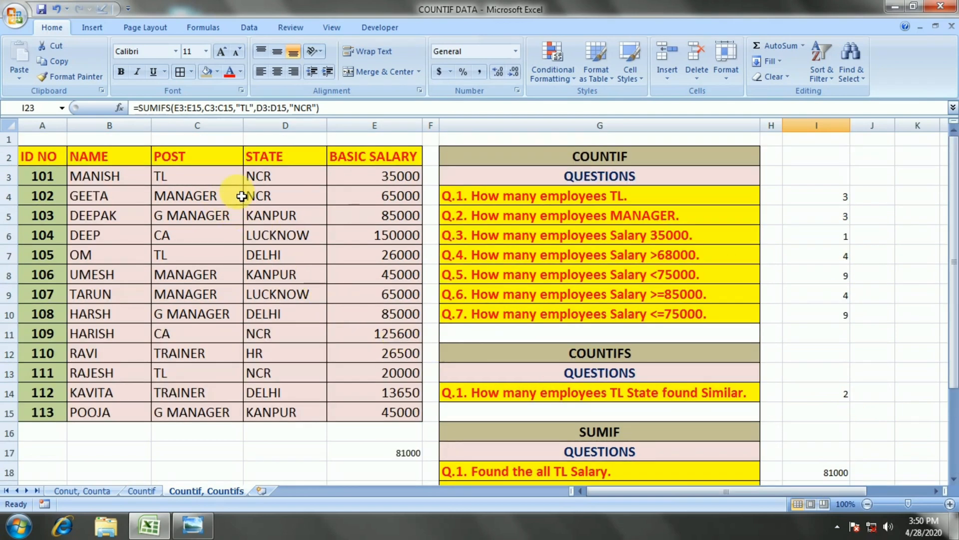
click(394, 180)
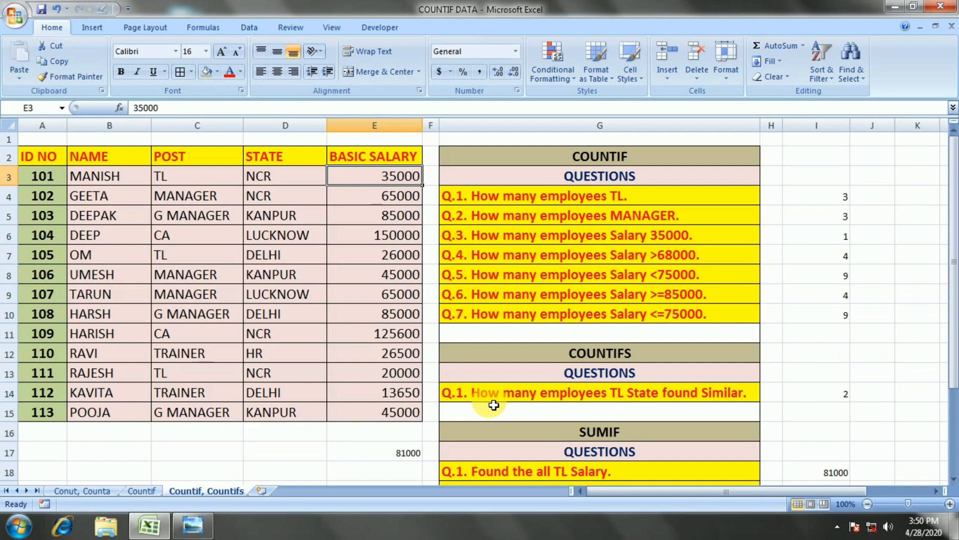
scroll(647, 327, down, 3)
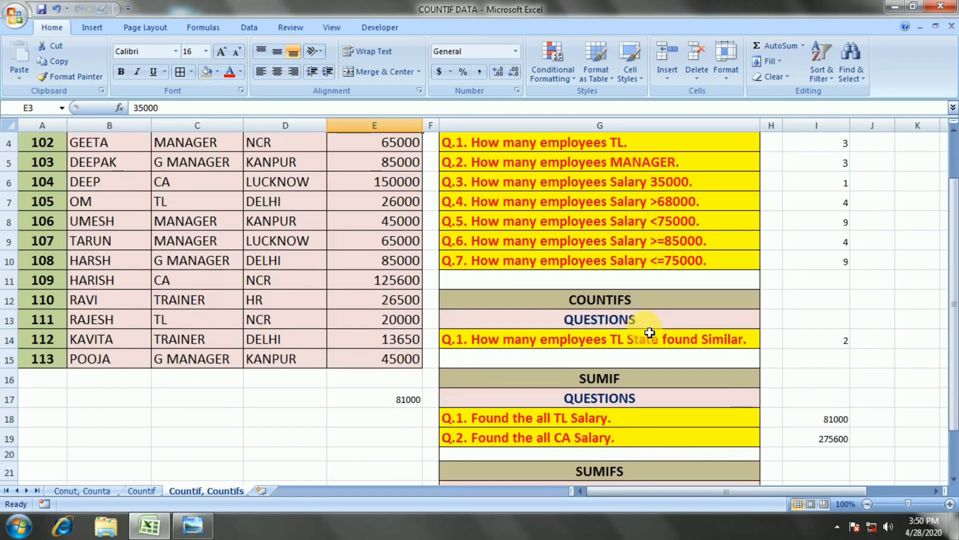
scroll(650, 333, up, 1)
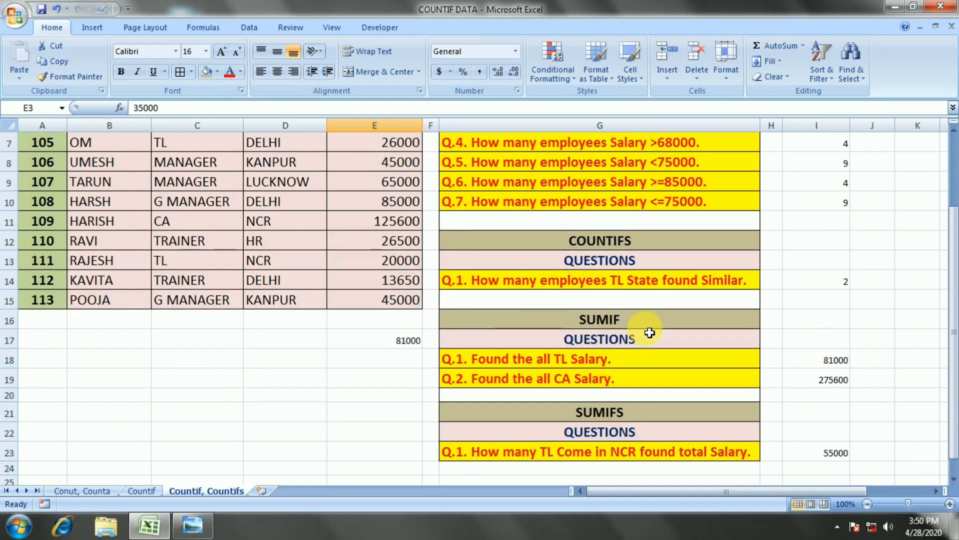
scroll(608, 390, up, 2)
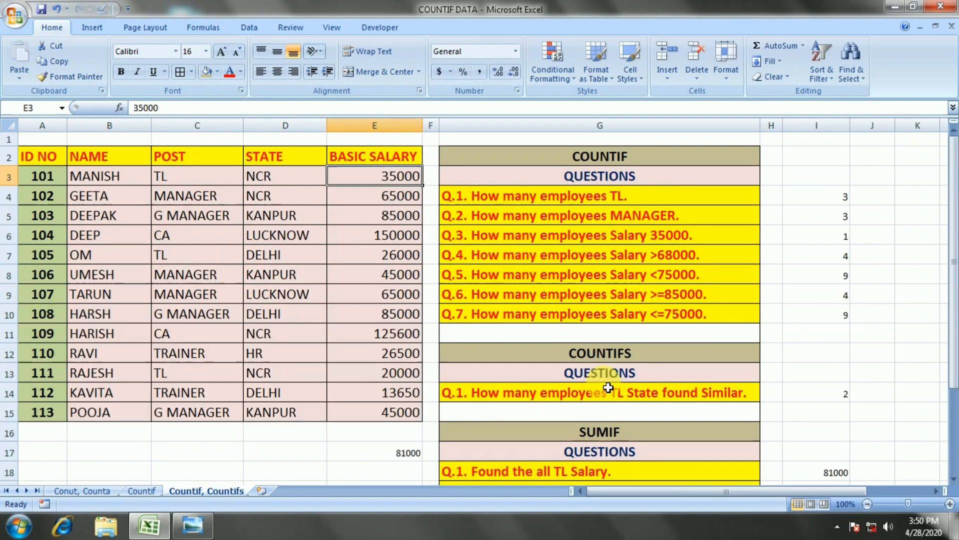
scroll(607, 387, down, 1)
scroll(606, 385, up, 1)
scroll(617, 348, down, 1)
scroll(605, 340, down, 2)
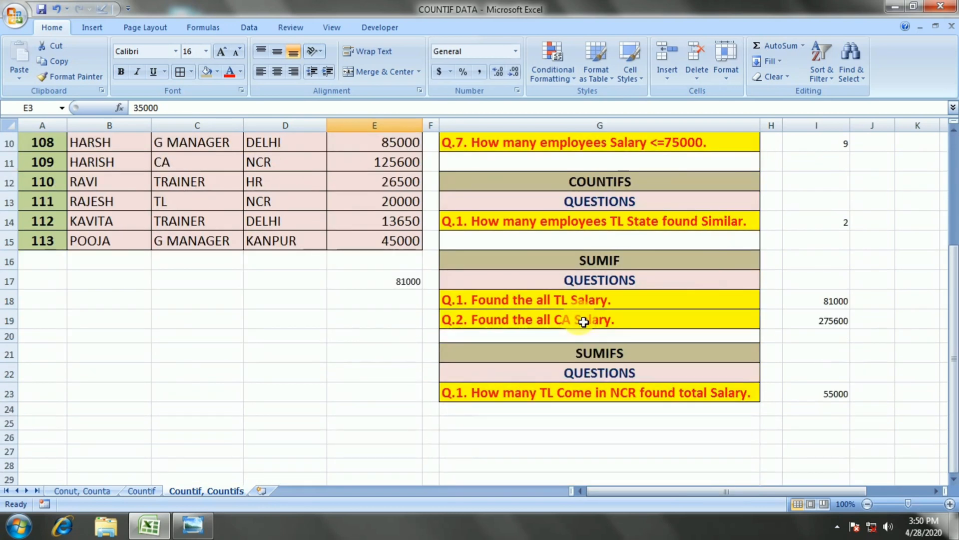